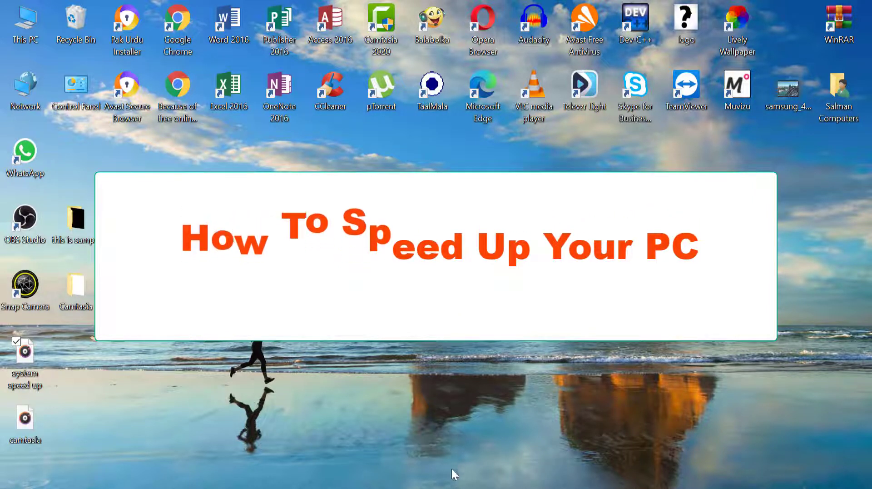
Step: Search 'upda' and open the Check for updates settings page
mouse_move(453, 488)
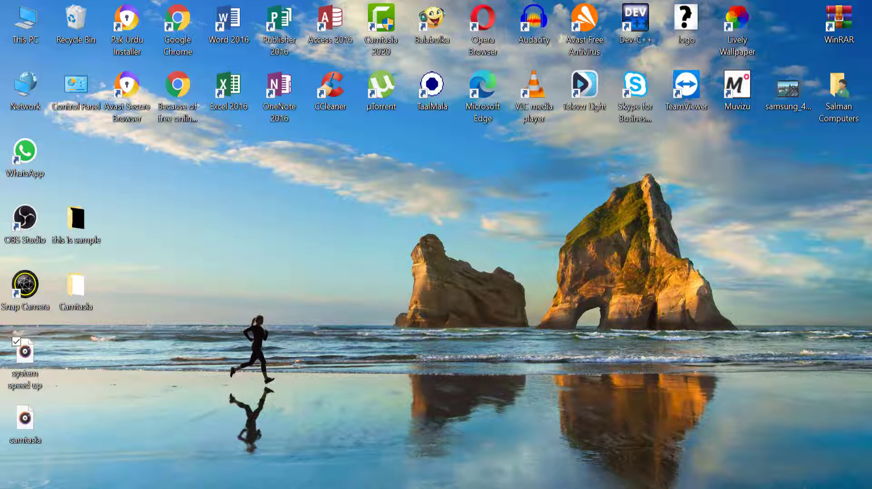
key(super+s)
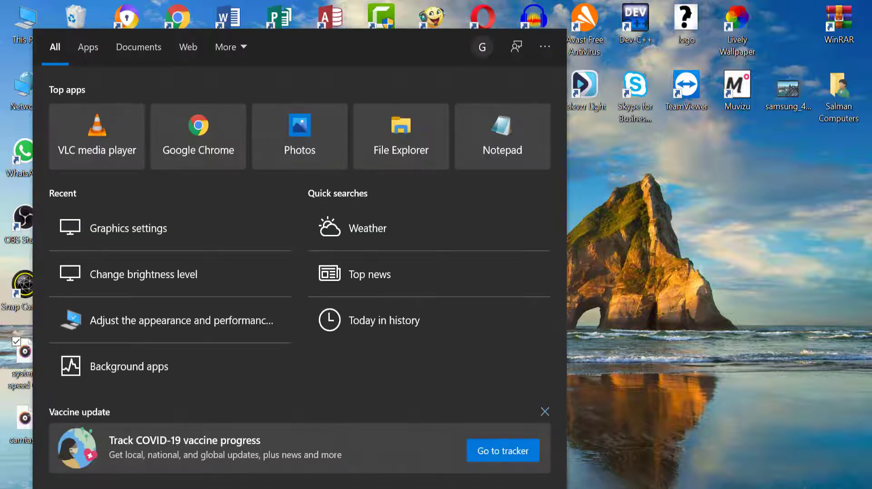
text(up)
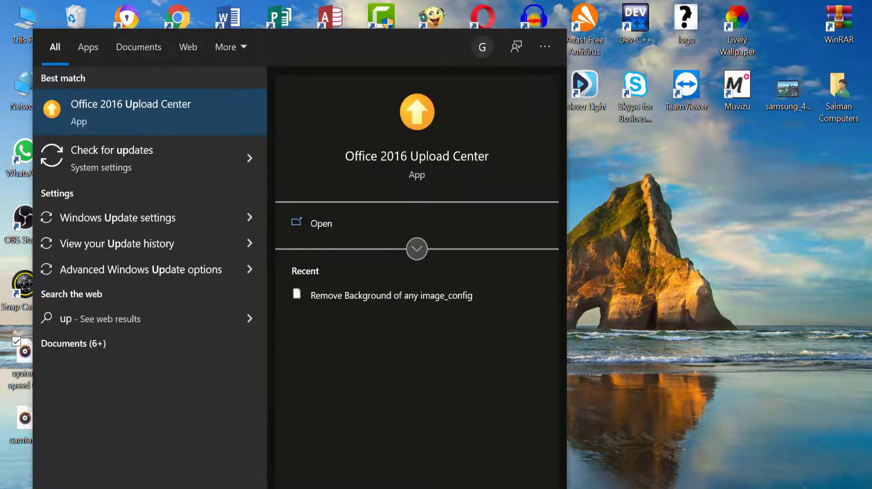
text(p)
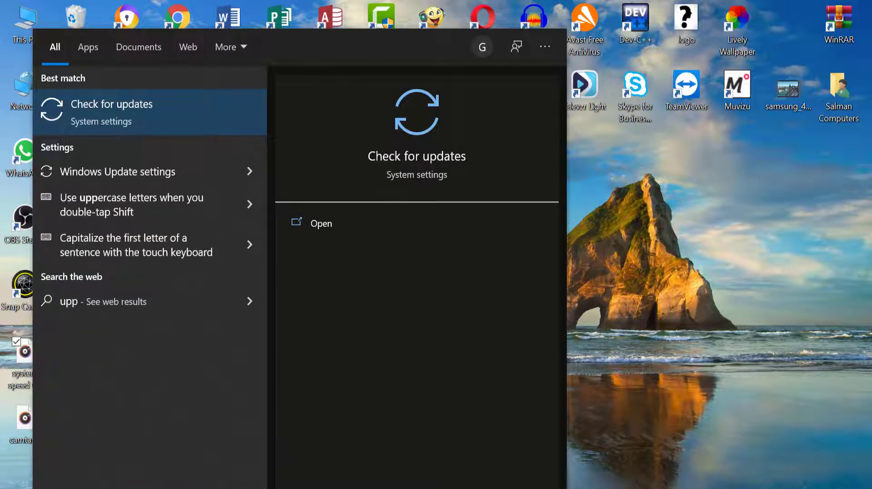
text(a)
key(BackSpace)
key(BackSpace)
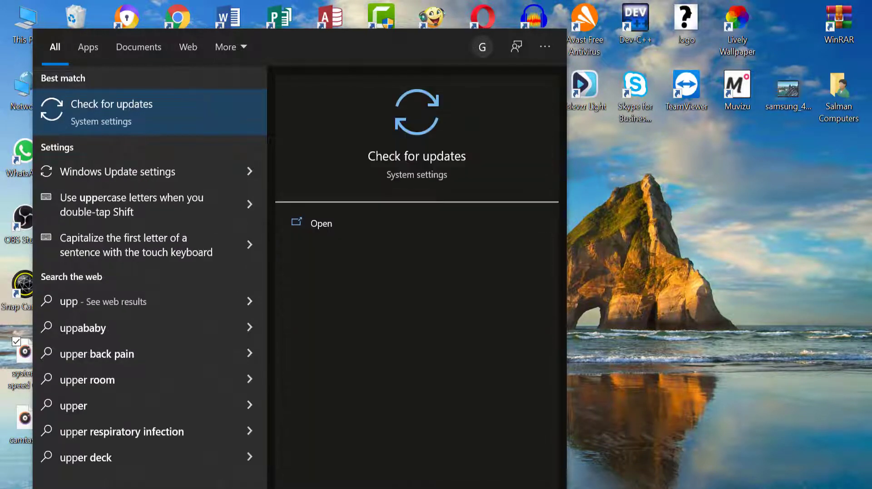
text(da)
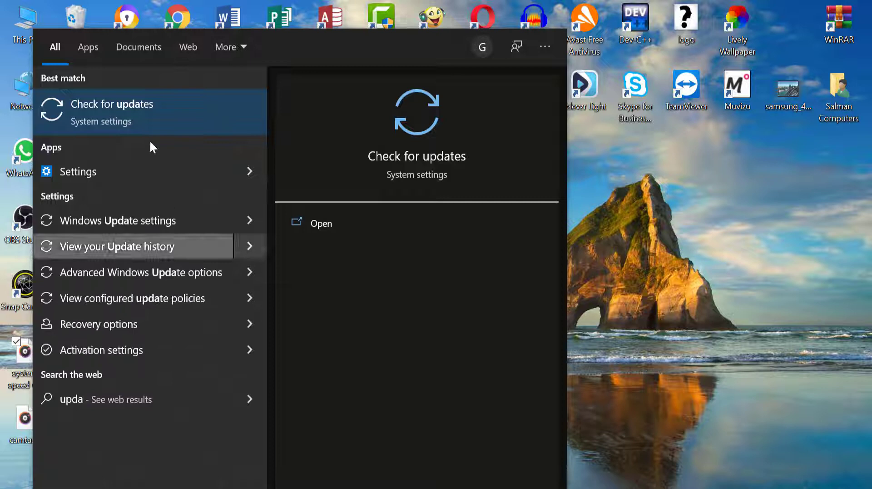
click(146, 123)
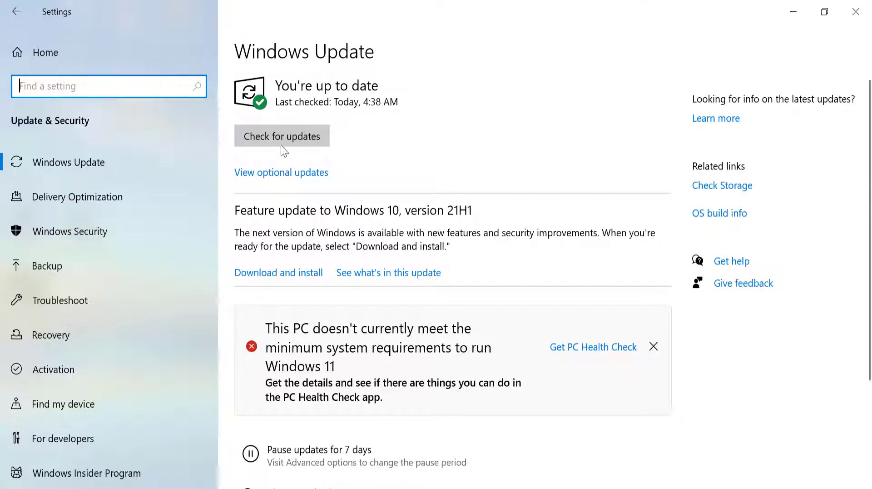
click(282, 181)
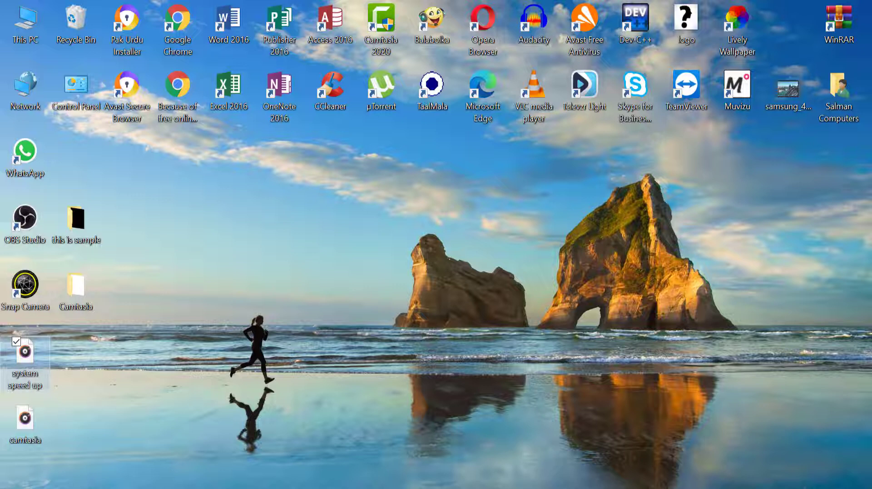
Step: Search 'sta', open Startup Apps, and scroll through each app's startup status
key(super+s)
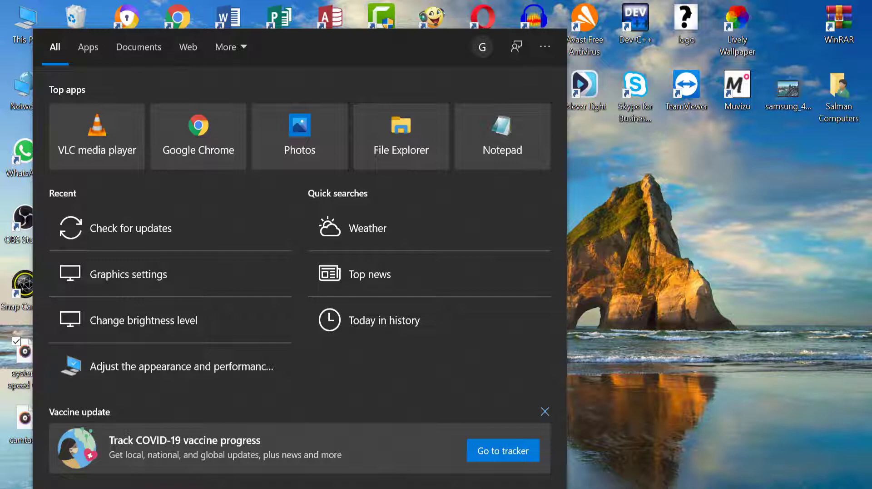
text(sta)
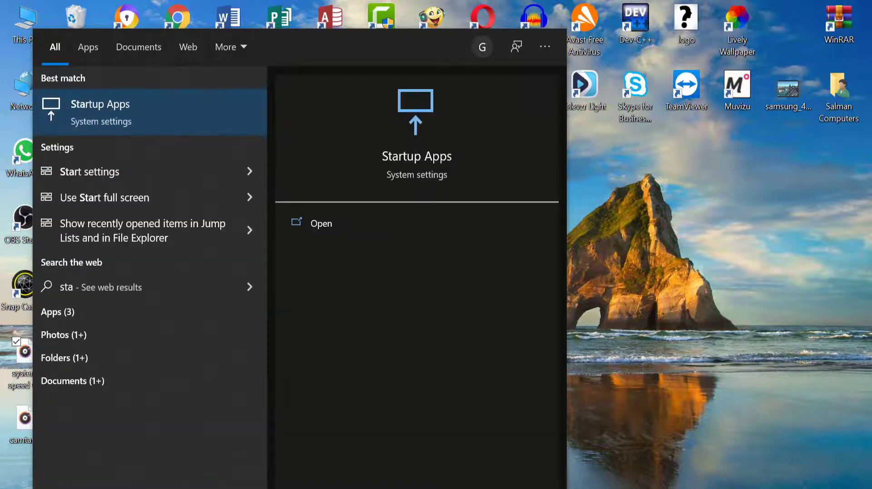
click(154, 117)
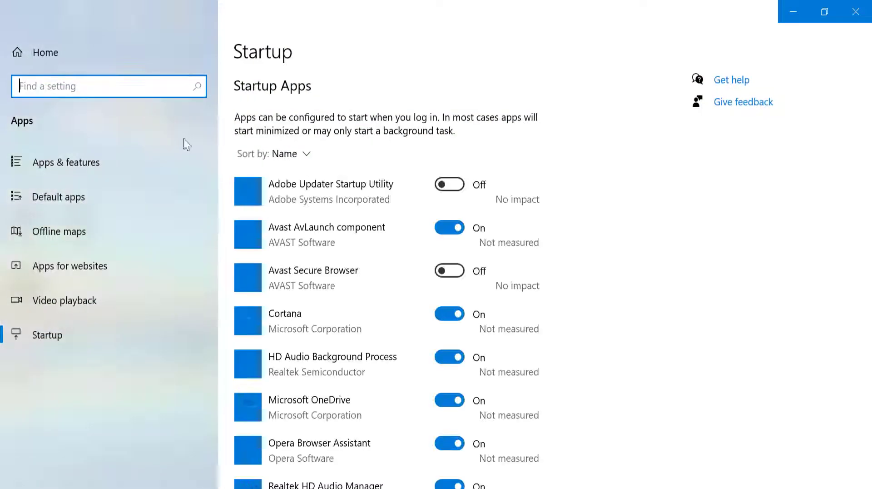
scroll(336, 302, down, 5)
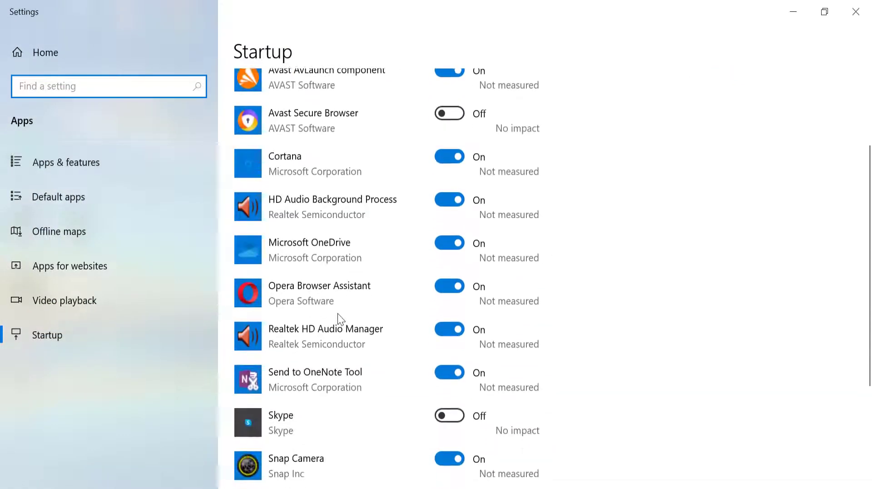
scroll(336, 313, up, 1)
scroll(338, 317, down, 5)
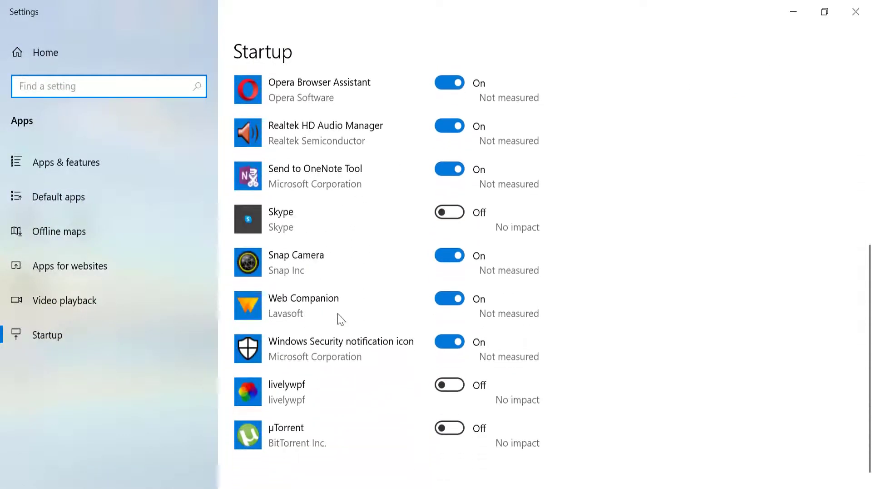
scroll(341, 318, up, 8)
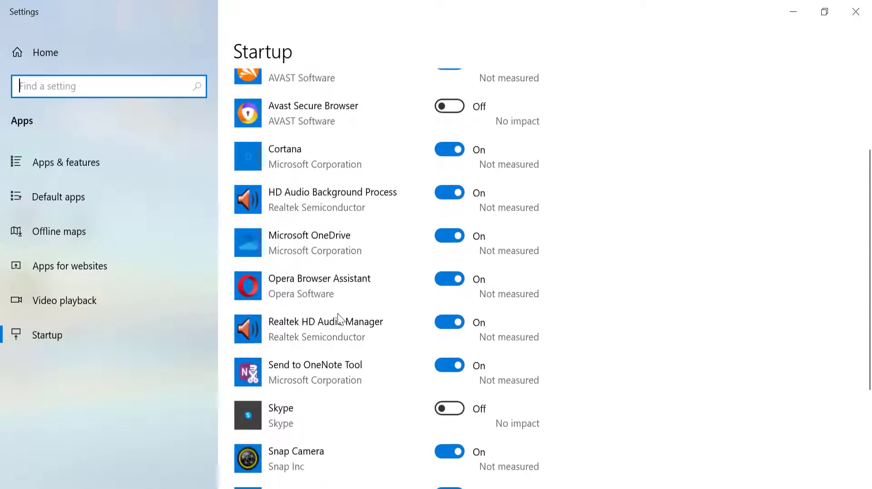
scroll(337, 314, up, 1)
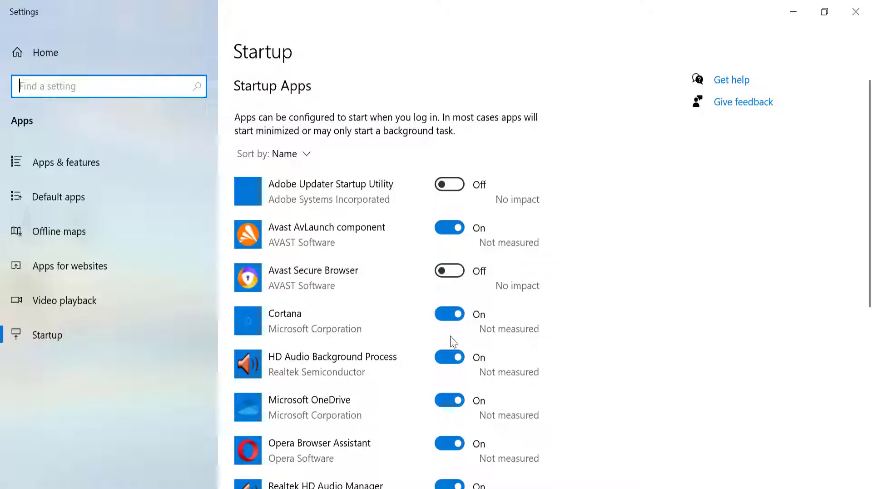
scroll(453, 341, down, 2)
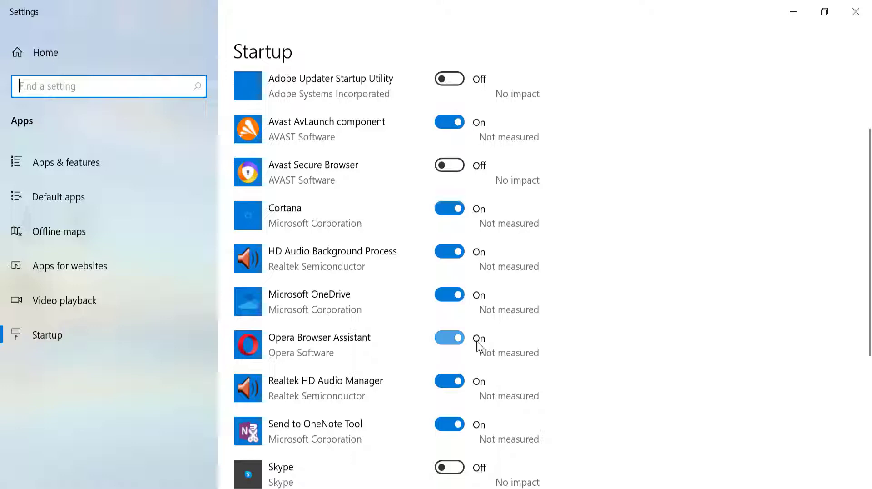
scroll(477, 343, up, 3)
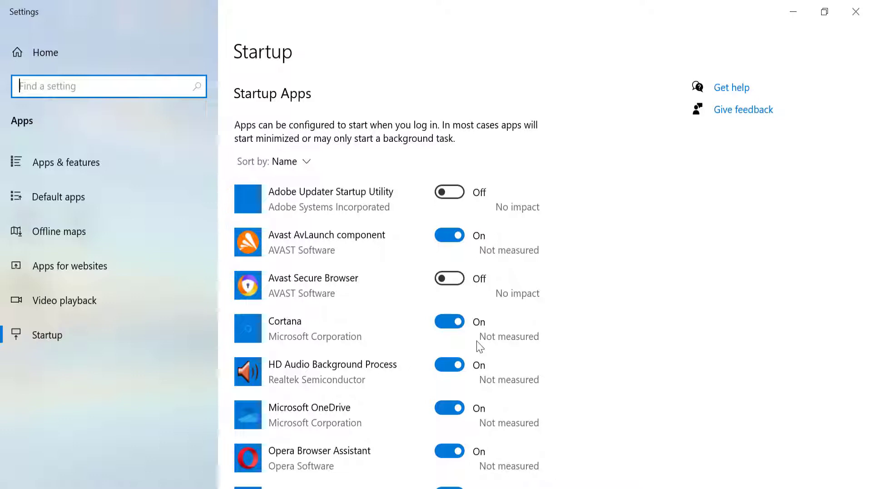
scroll(475, 340, down, 1)
Step: Keep startup apps sorted by Name and switch Opera Browser Assistant and Cortana Off
click(308, 155)
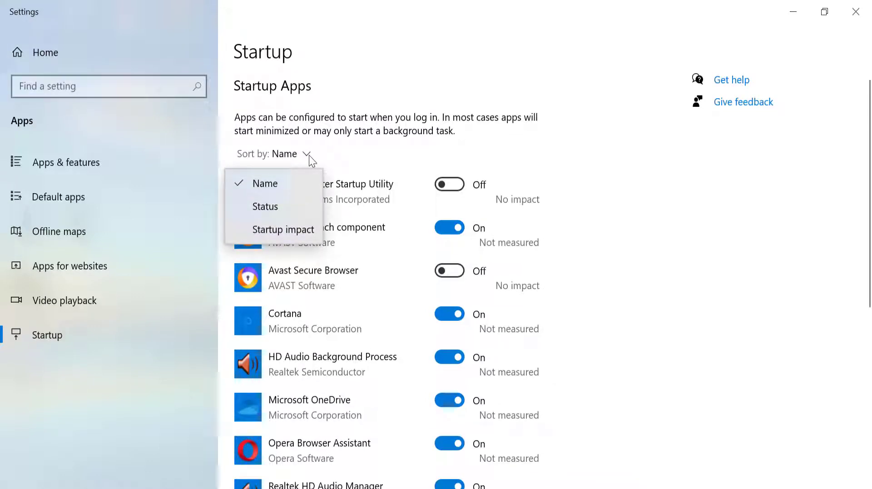
click(308, 155)
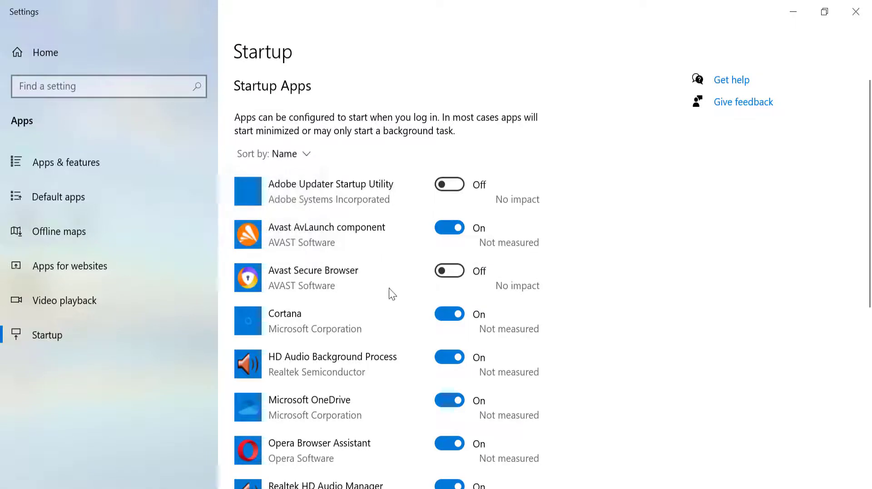
scroll(393, 330, down, 5)
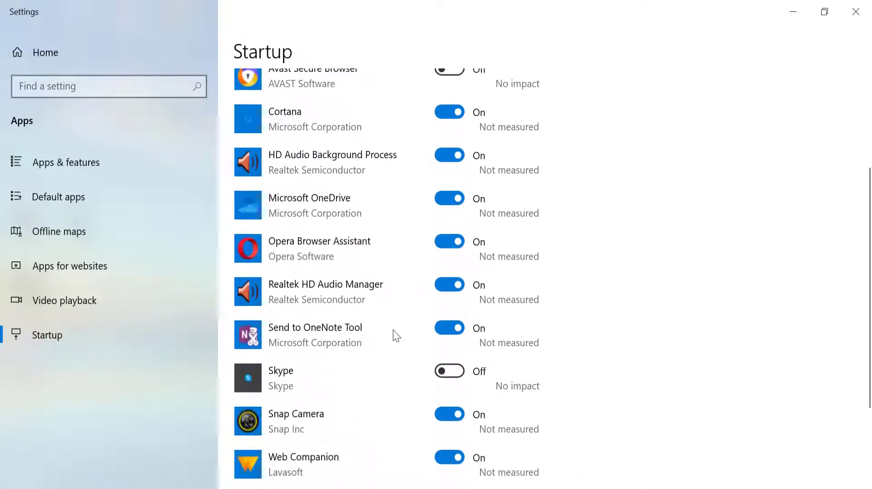
click(452, 246)
scroll(433, 342, down, 4)
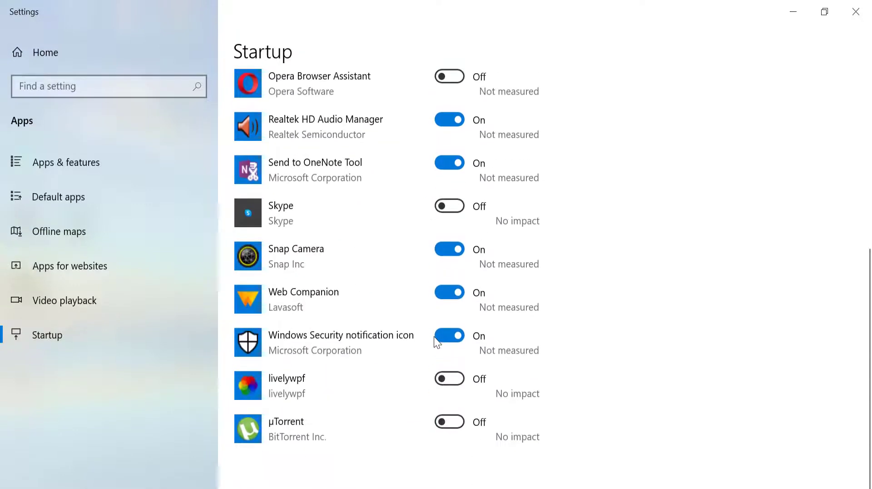
scroll(435, 341, up, 3)
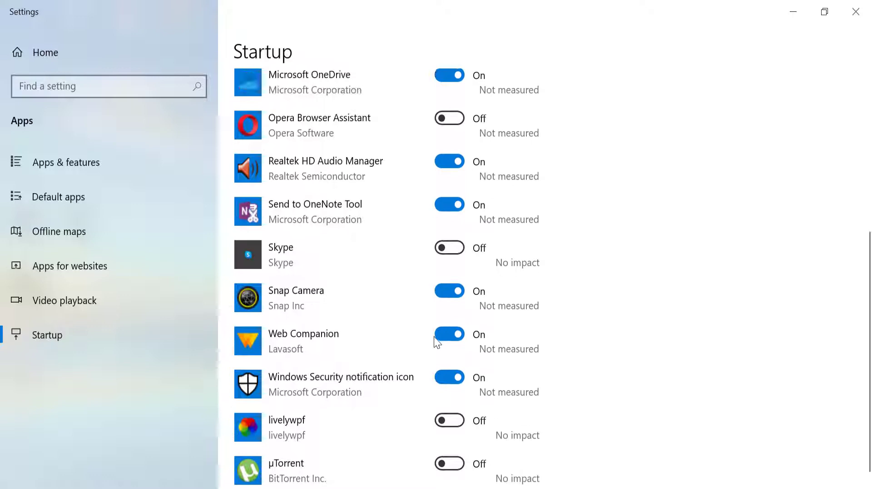
scroll(437, 341, up, 5)
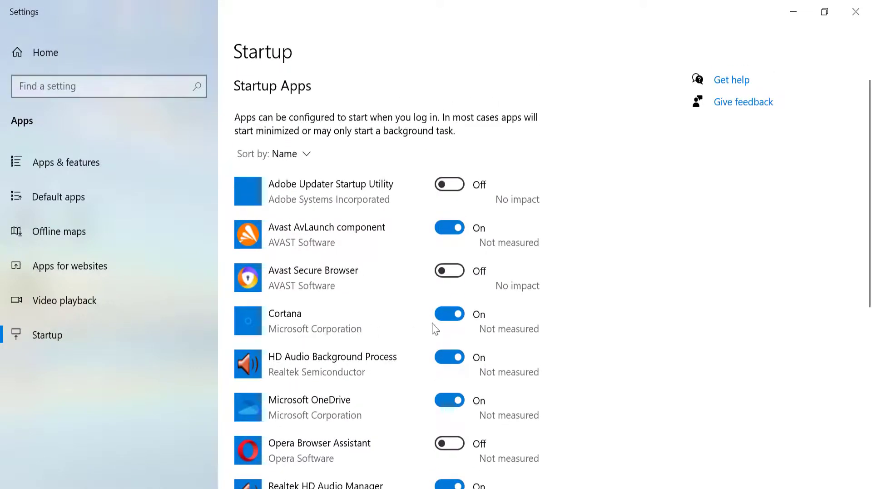
click(462, 314)
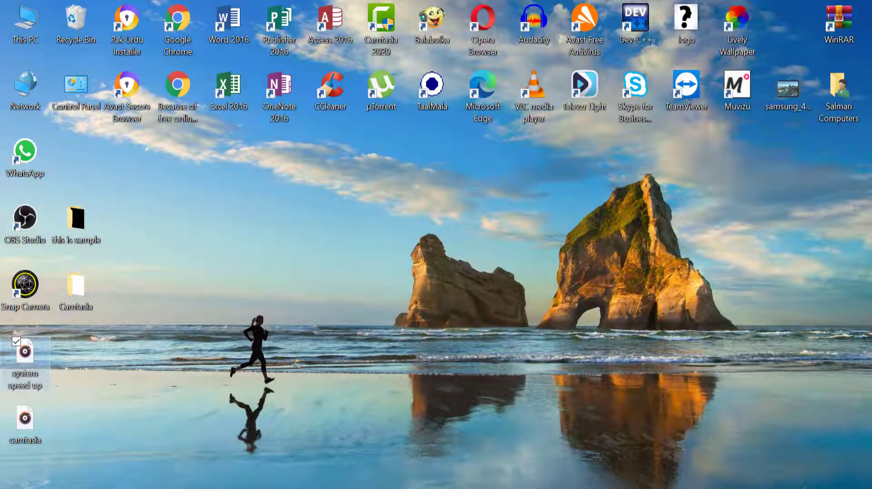
Step: Search 'apps', open Apps & features, and scroll through the installed apps list
key(super+s)
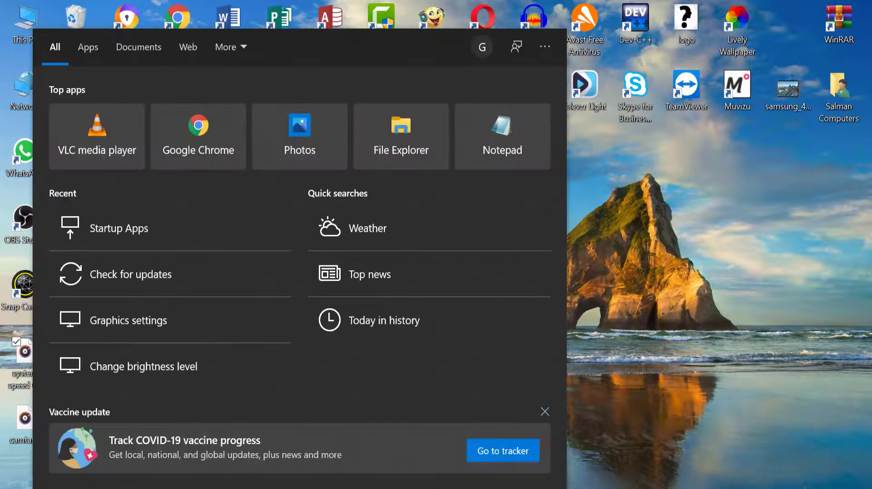
text(app)
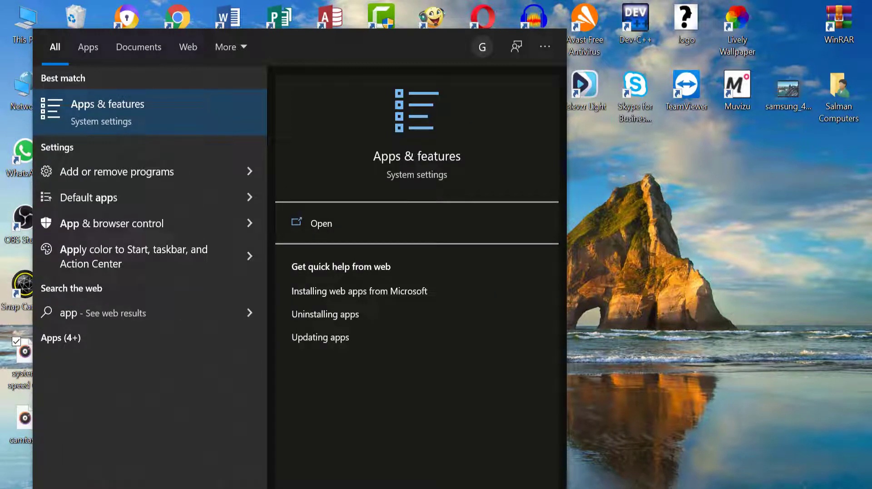
text(s)
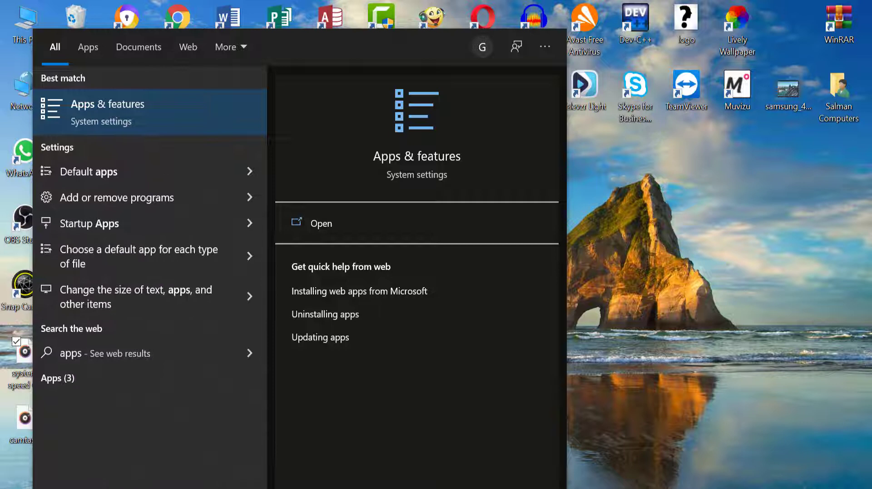
click(124, 113)
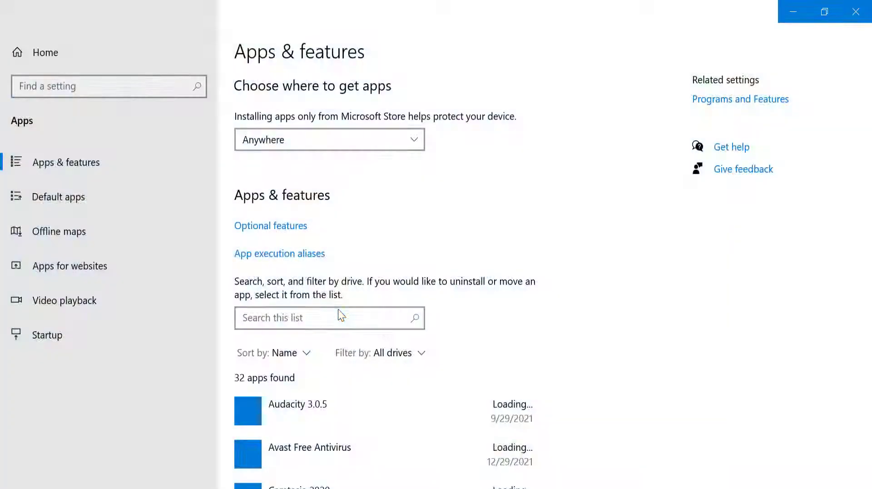
scroll(337, 379, down, 7)
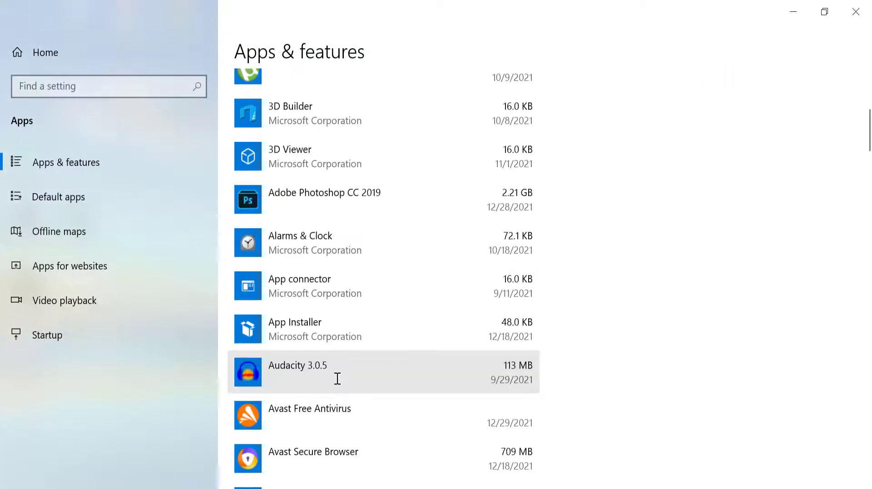
scroll(337, 378, down, 20)
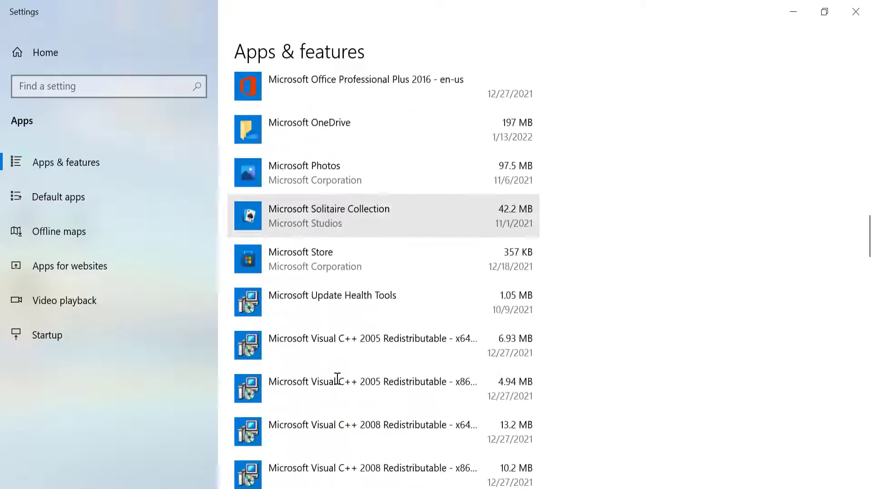
scroll(337, 378, down, 15)
scroll(337, 378, up, 12)
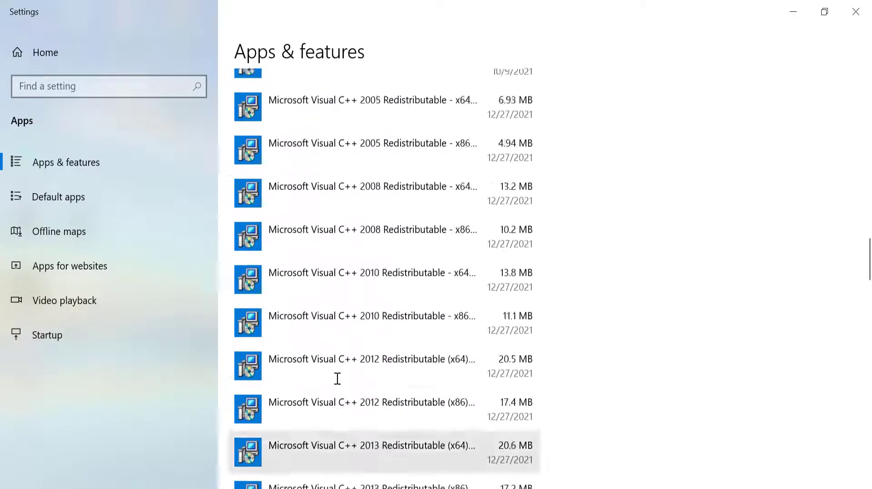
scroll(337, 378, up, 10)
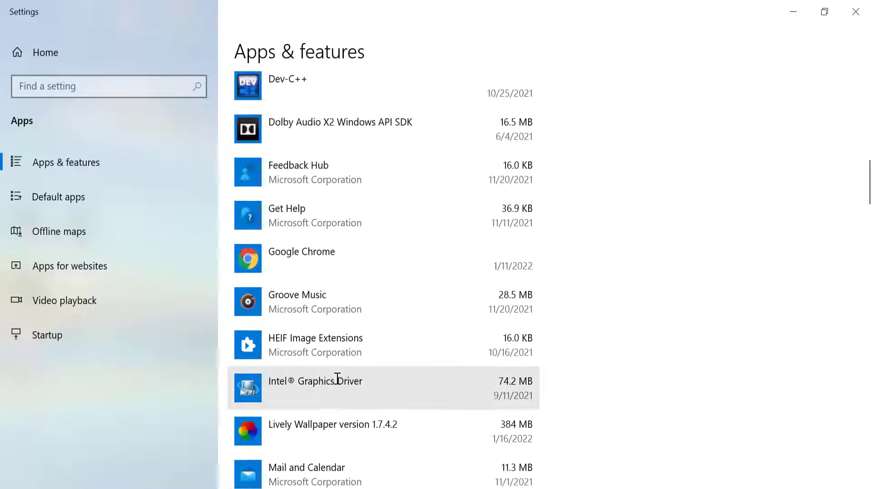
scroll(337, 378, up, 15)
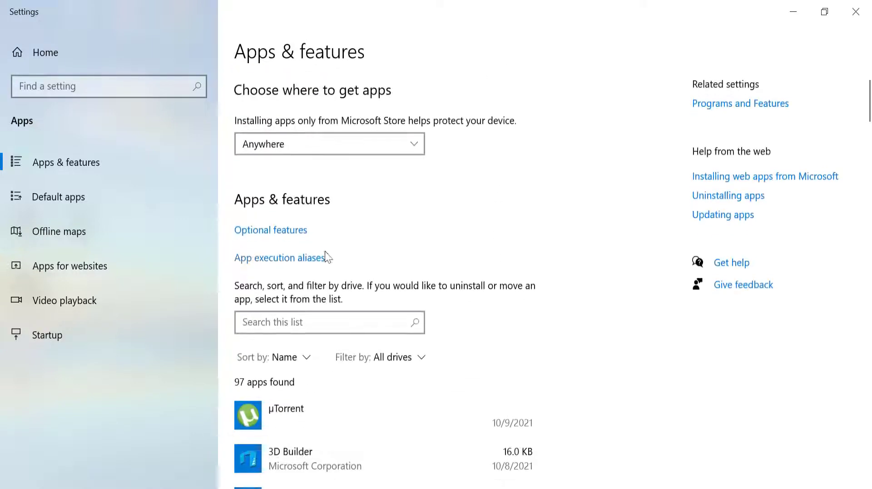
Step: Filter the installed apps list by 'ope' and select Opera Stable
click(311, 326)
text(ope)
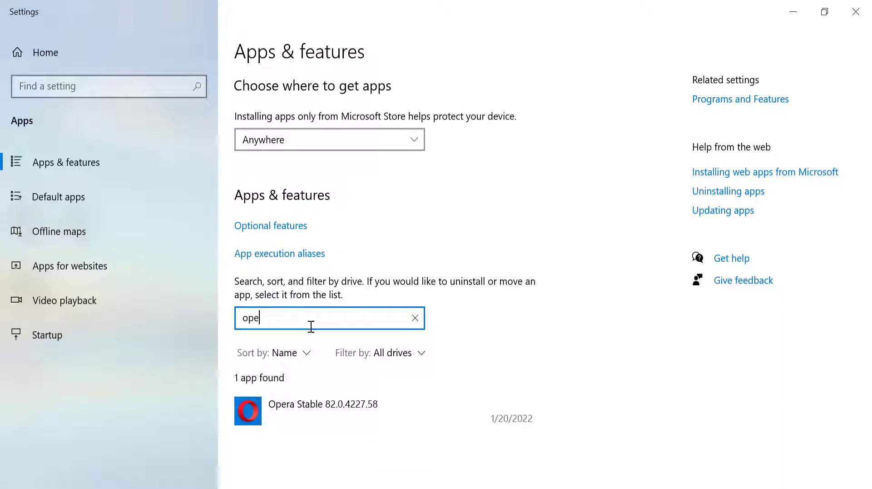
click(323, 402)
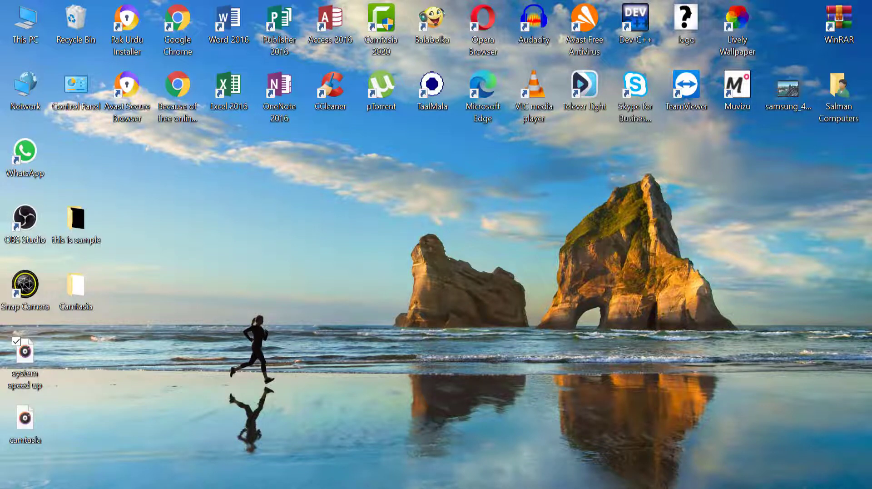
Step: Search 'stor' and open Storage settings to review Local Disk (C:) usage
key(super+s)
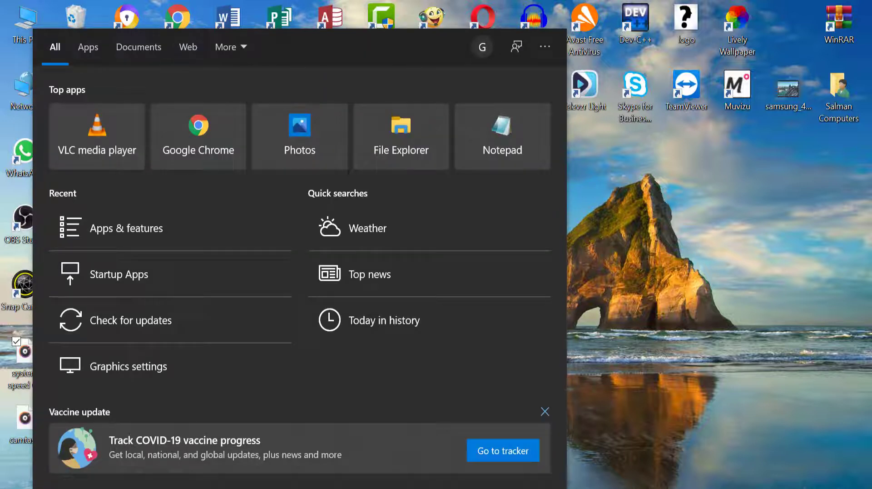
text(stor)
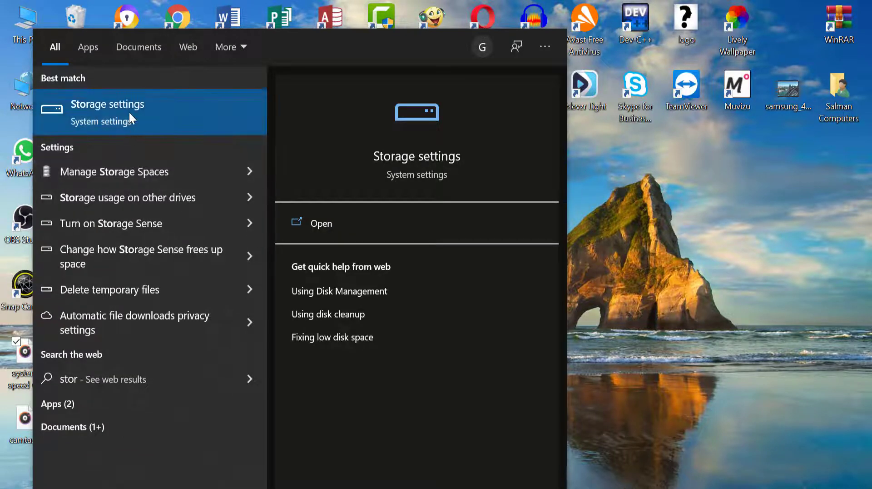
click(137, 103)
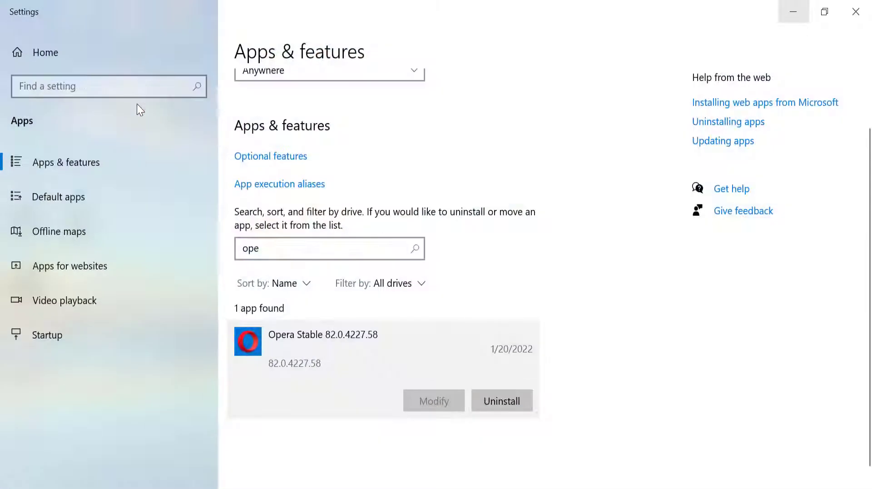
scroll(275, 309, down, 3)
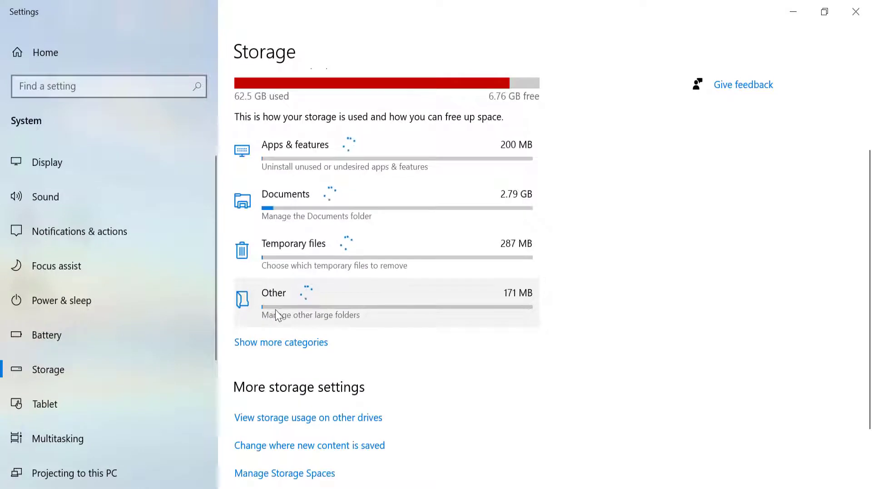
scroll(305, 204, up, 2)
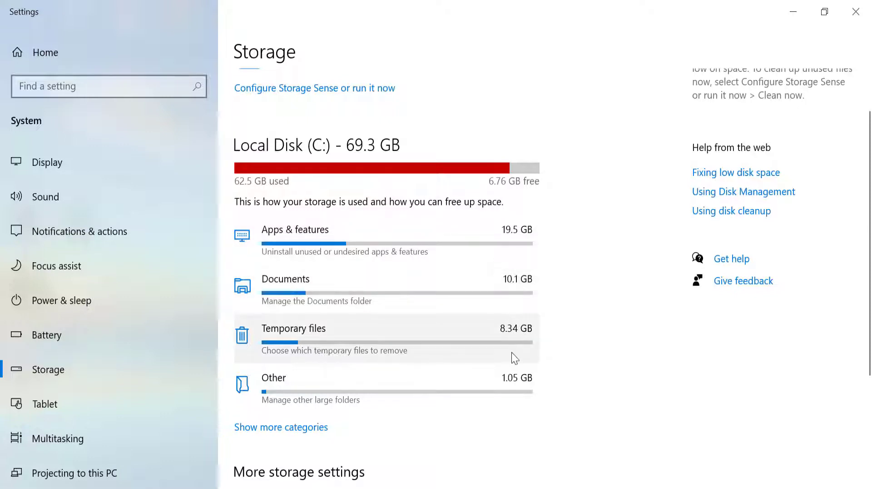
scroll(516, 383, down, 2)
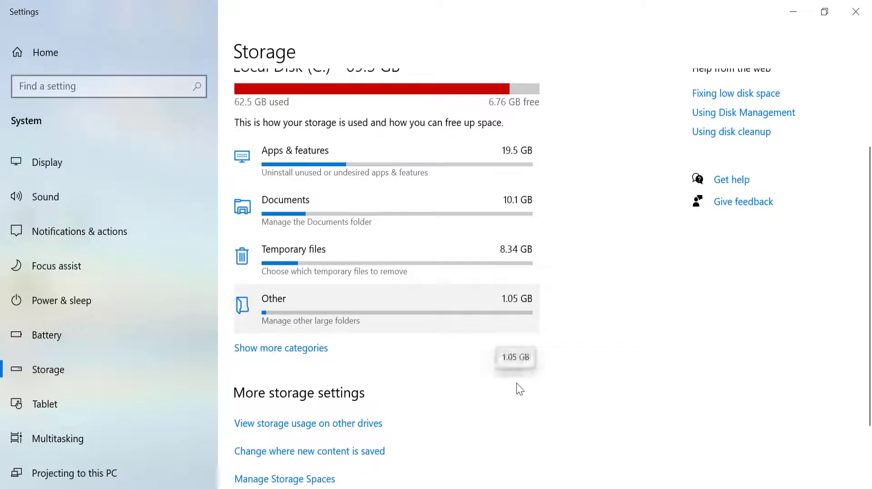
Step: Show more storage categories for drive C: and scroll through all of them
click(306, 356)
scroll(325, 397, down, 8)
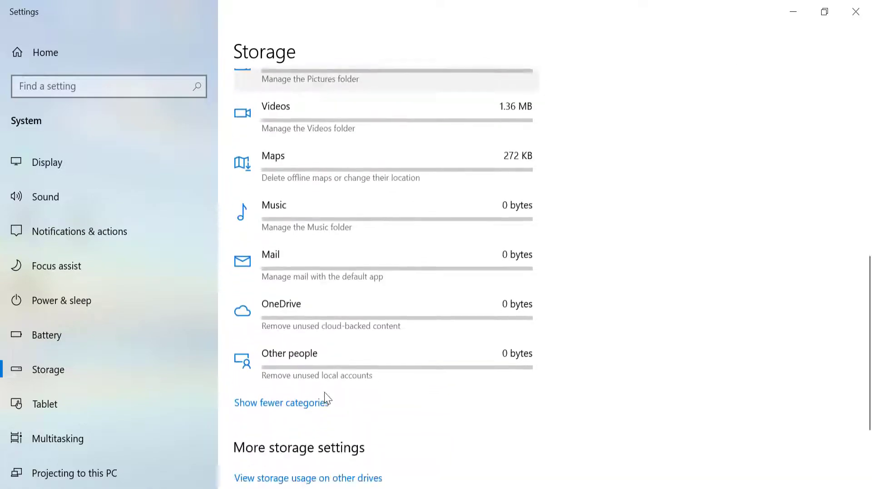
scroll(324, 392, up, 10)
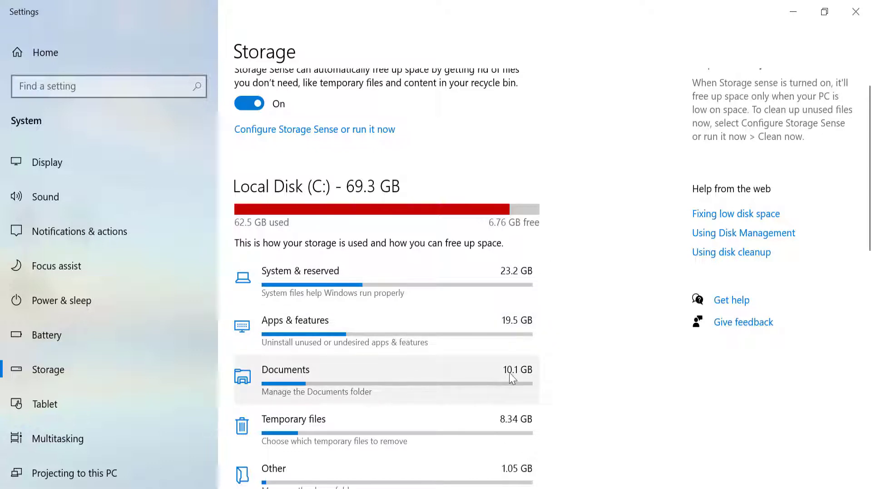
scroll(431, 381, down, 2)
scroll(432, 381, up, 2)
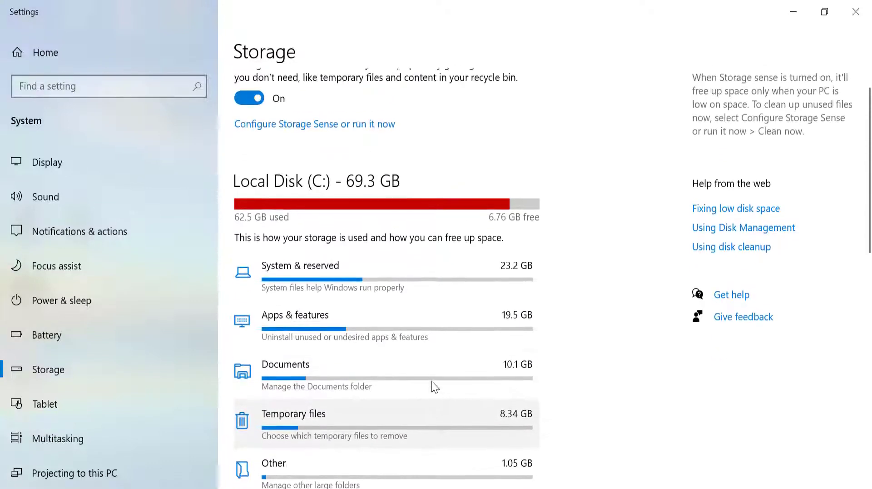
scroll(432, 381, down, 4)
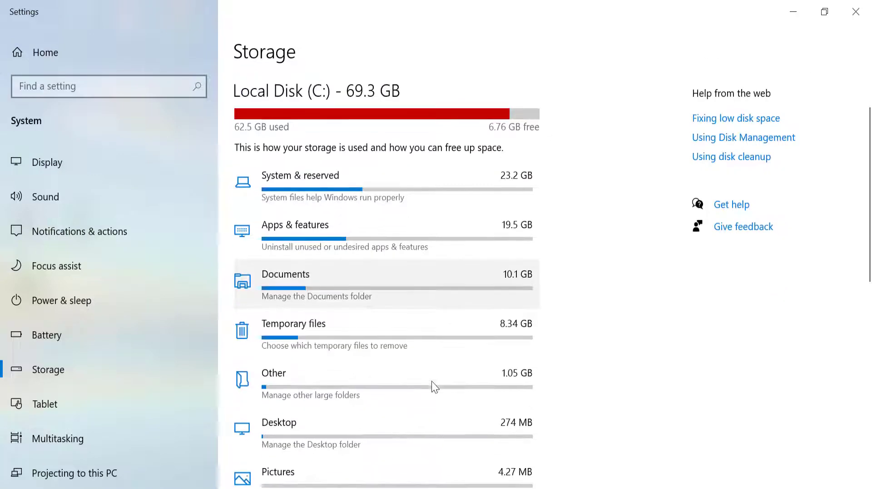
scroll(434, 386, down, 4)
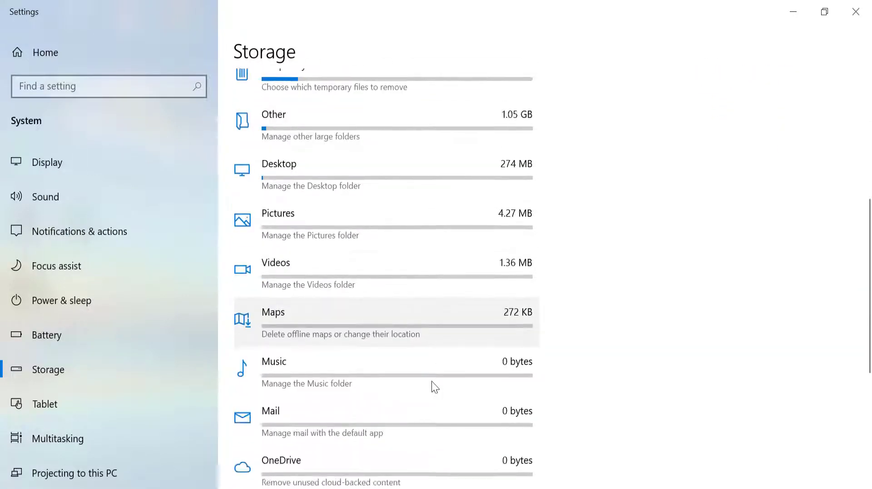
scroll(435, 387, up, 3)
scroll(434, 386, up, 3)
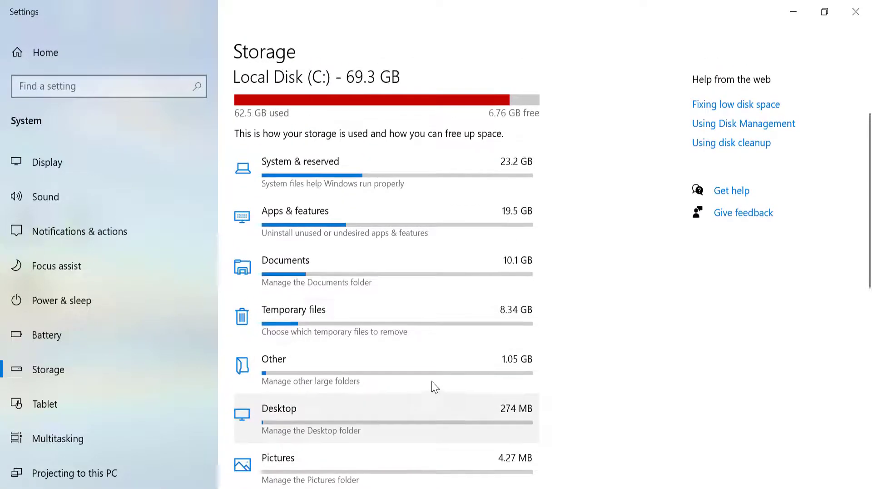
Step: Open drive C:'s apps list, search 'opera', and start uninstalling Opera Stable
click(305, 224)
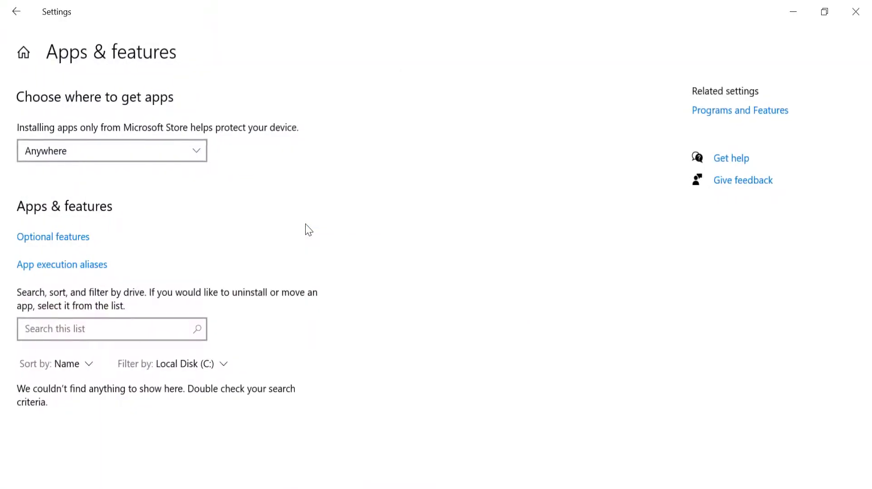
click(76, 327)
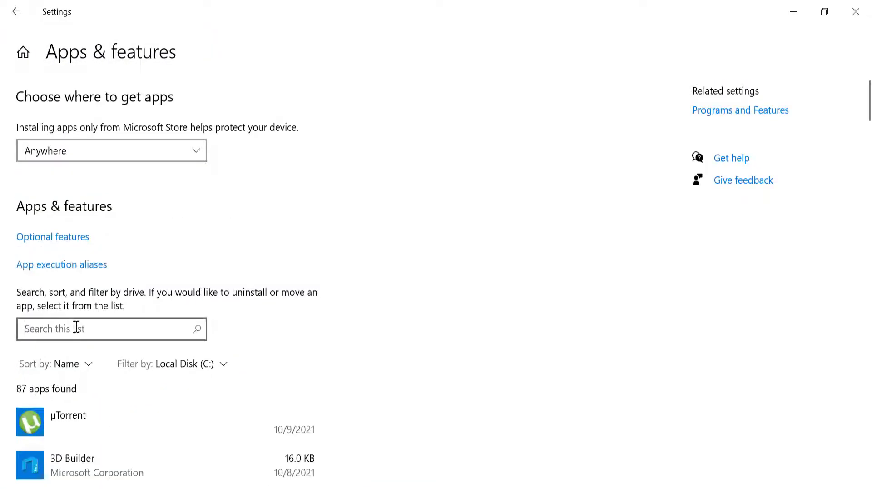
text(d)
key(BackSpace)
text(opera)
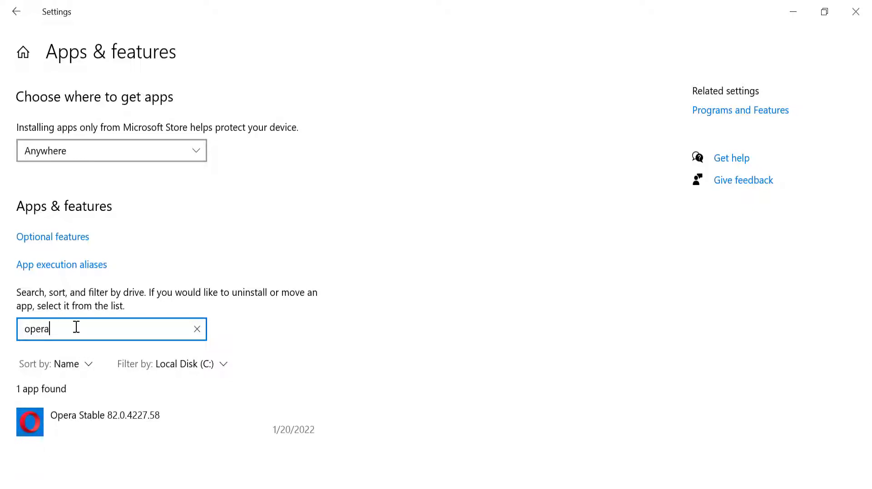
click(148, 418)
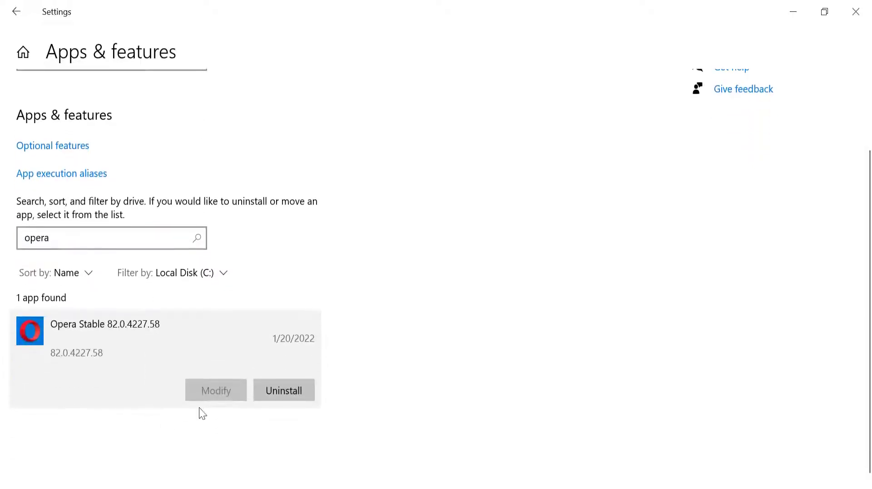
click(286, 394)
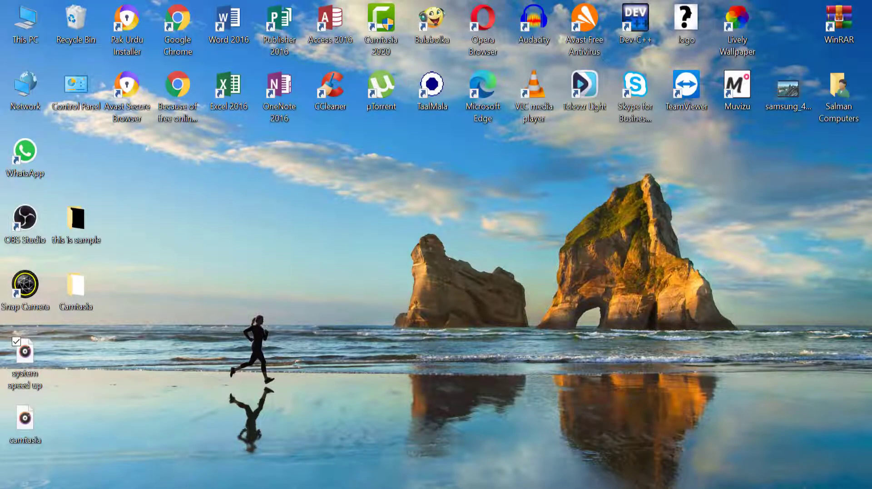
Step: Launch Task Manager, check the Chrome and Groove Music actions, and expand to More details
right_click(99, 488)
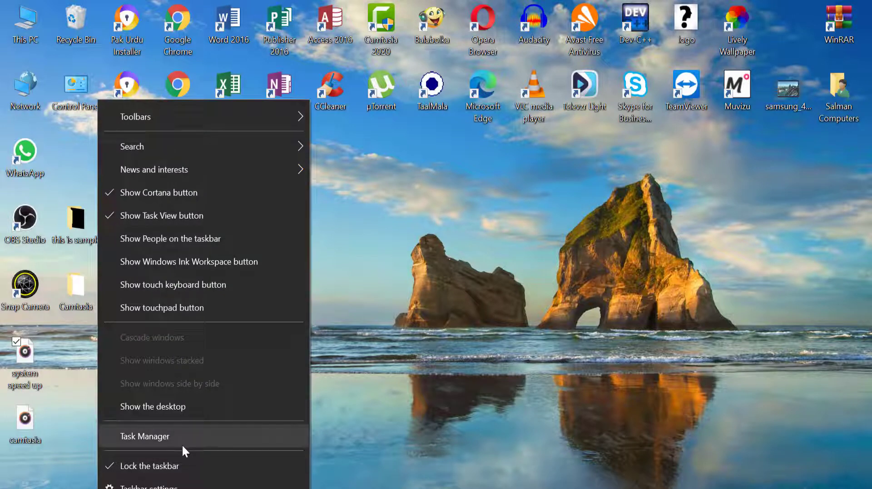
click(135, 435)
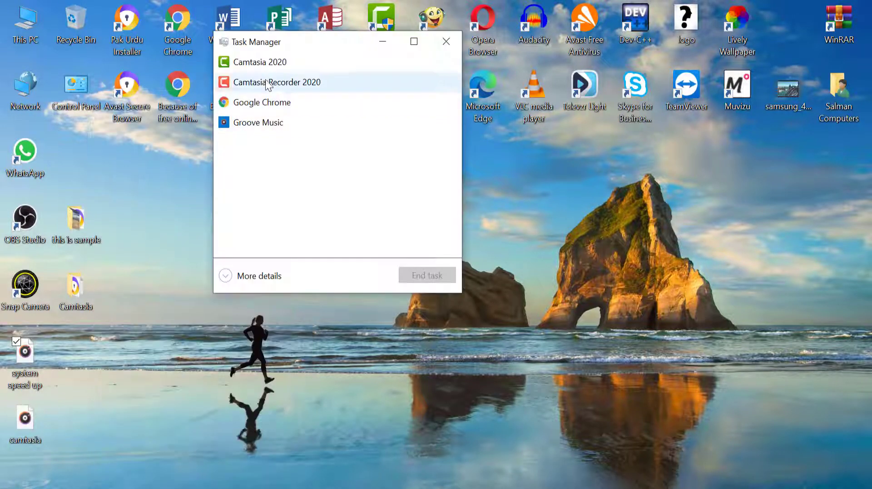
right_click(279, 107)
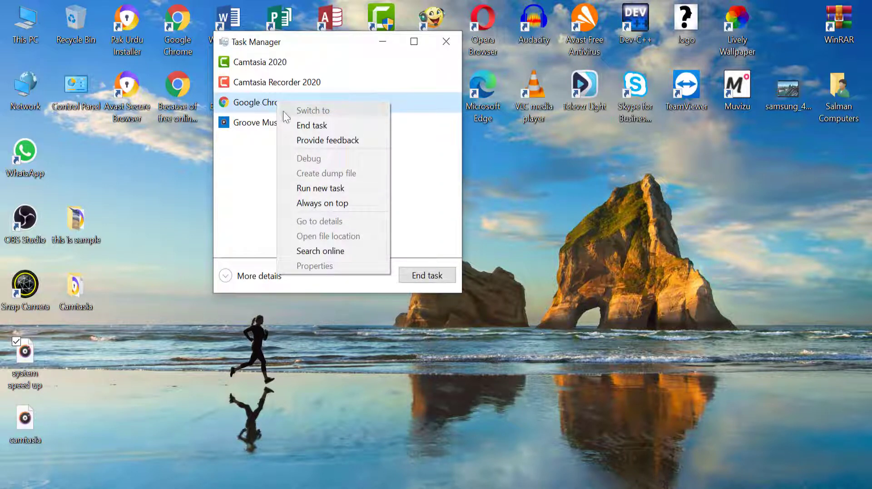
click(265, 156)
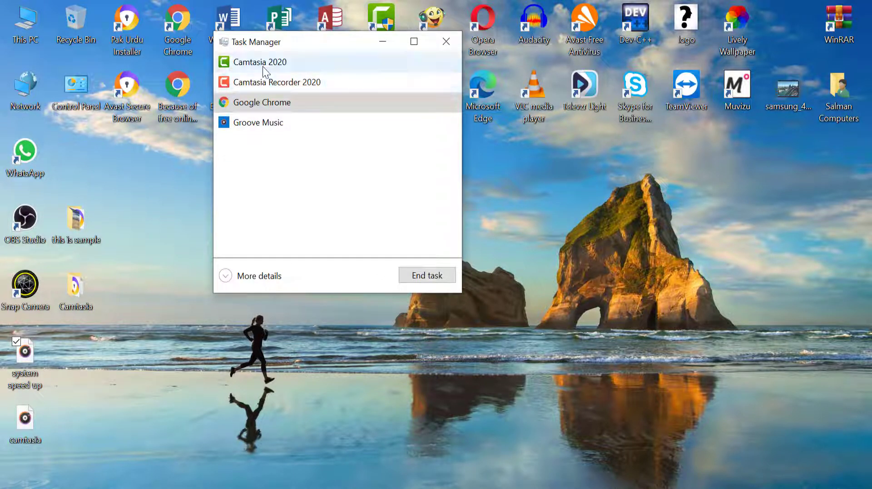
right_click(257, 128)
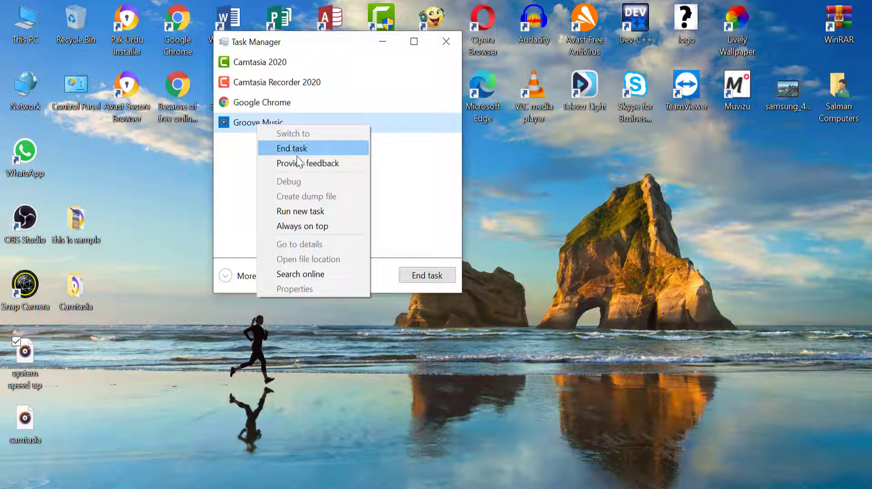
click(271, 152)
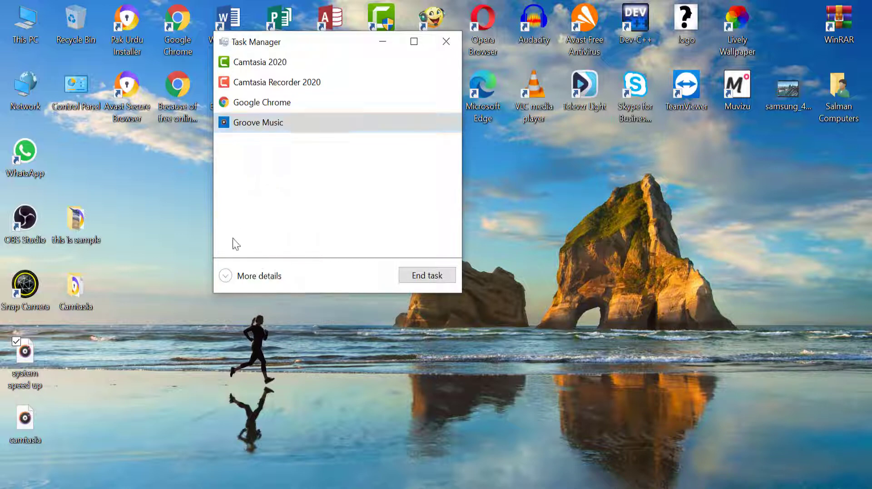
click(258, 276)
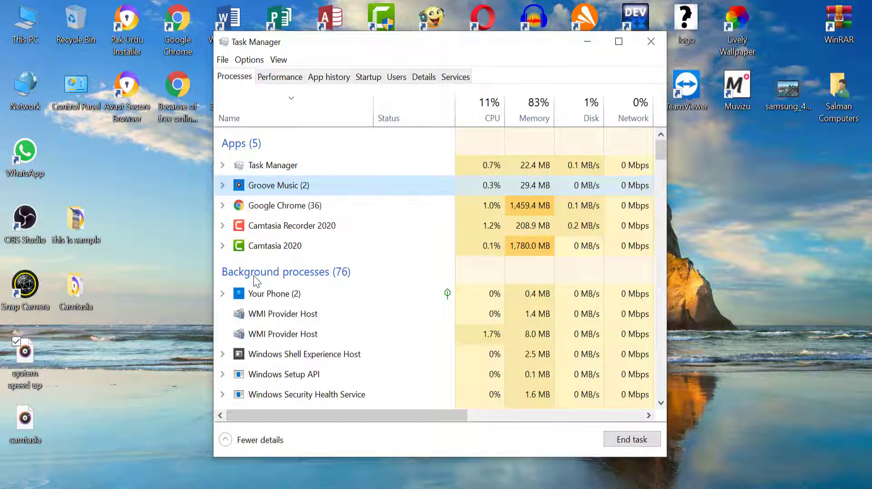
scroll(253, 276, down, 1)
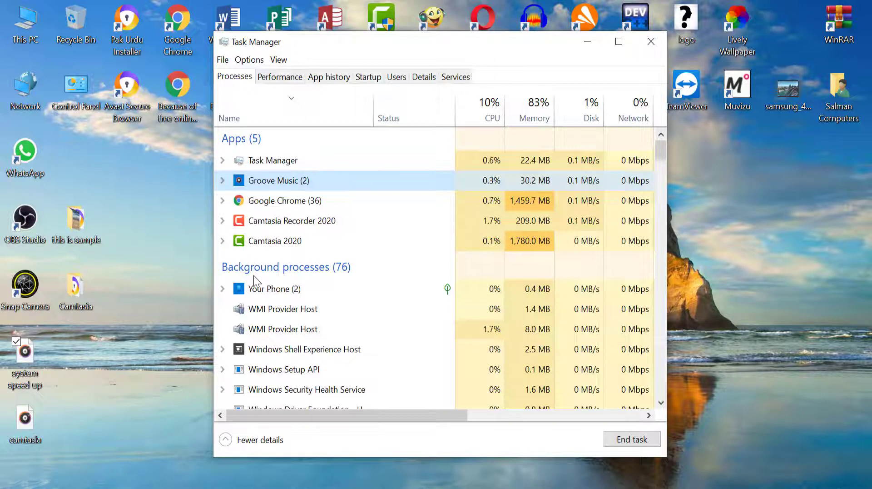
scroll(253, 275, down, 2)
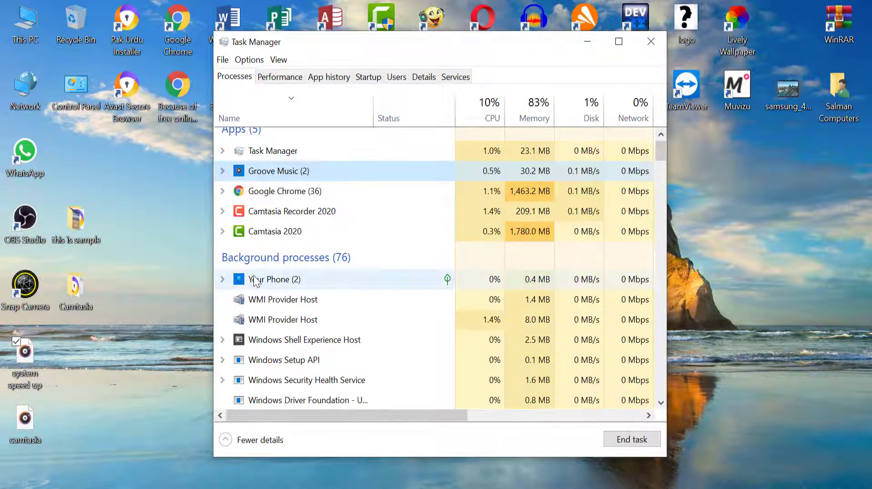
scroll(254, 276, down, 6)
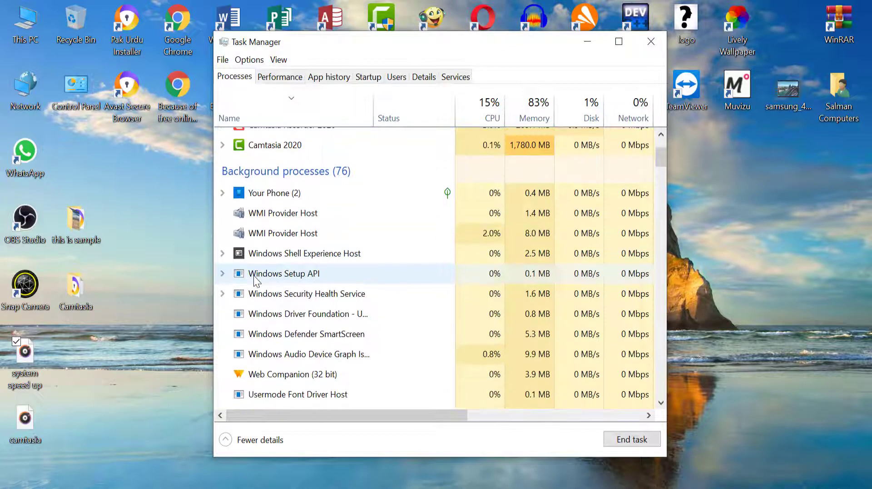
scroll(253, 276, down, 7)
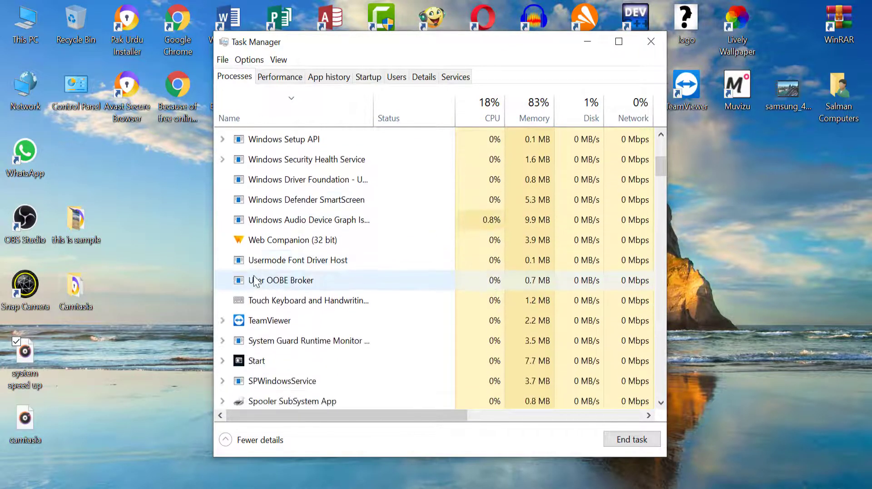
scroll(253, 275, down, 8)
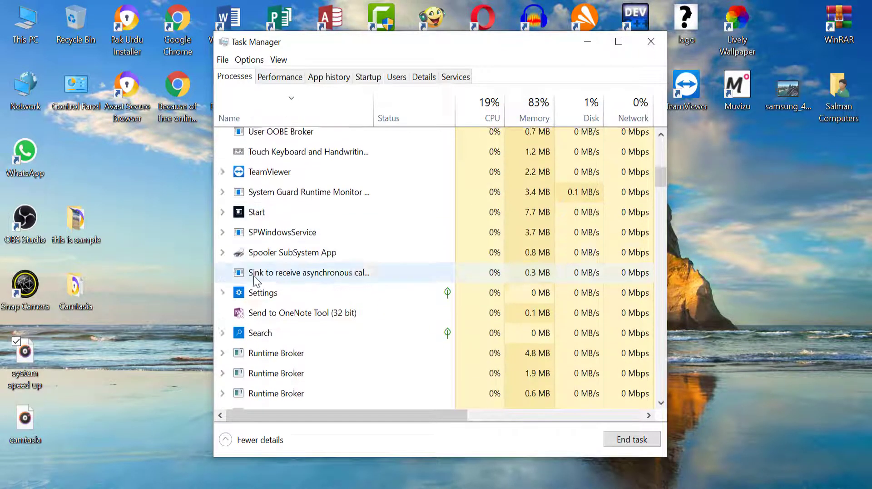
scroll(253, 275, up, 12)
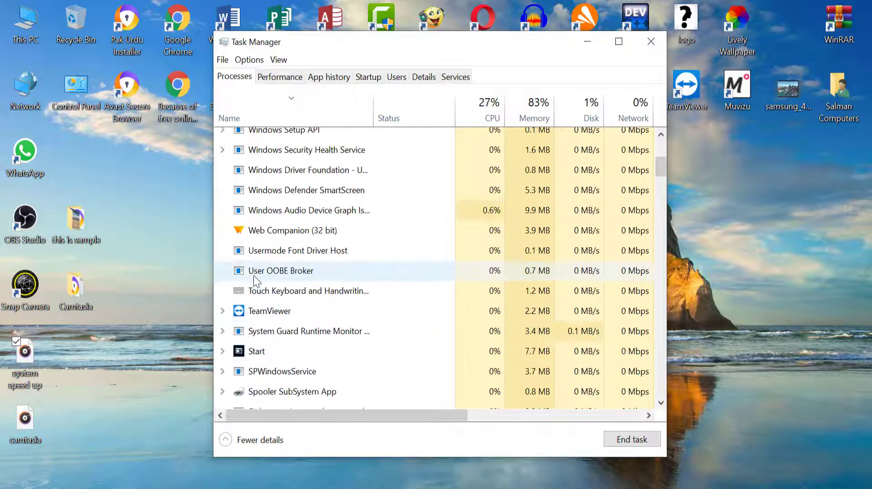
scroll(254, 279, up, 8)
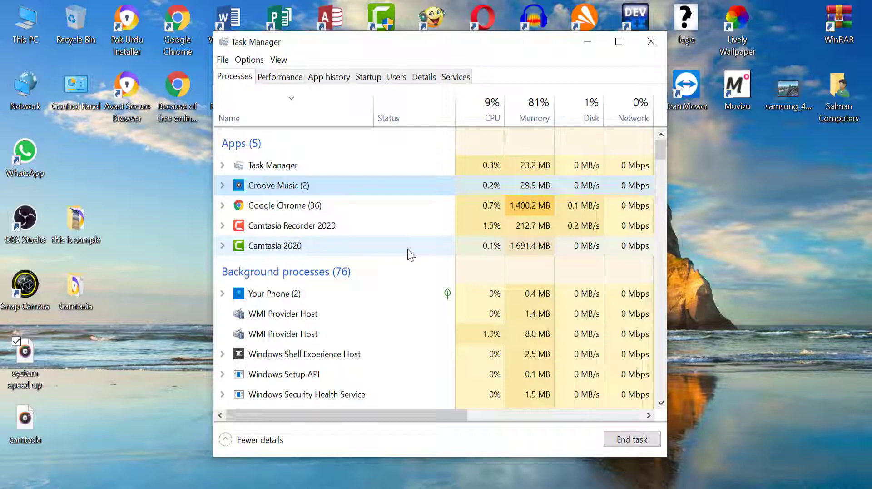
right_click(319, 163)
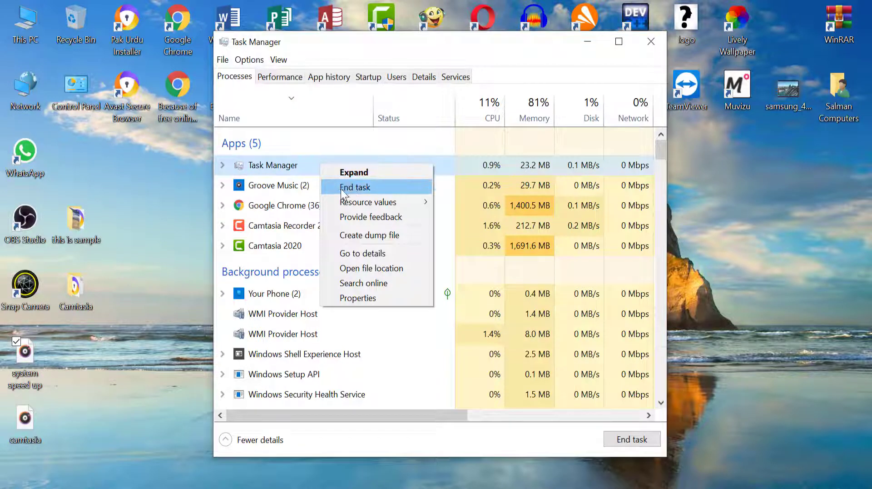
click(372, 338)
Step: Delete the usage history on Task Manager's App history tab
click(323, 76)
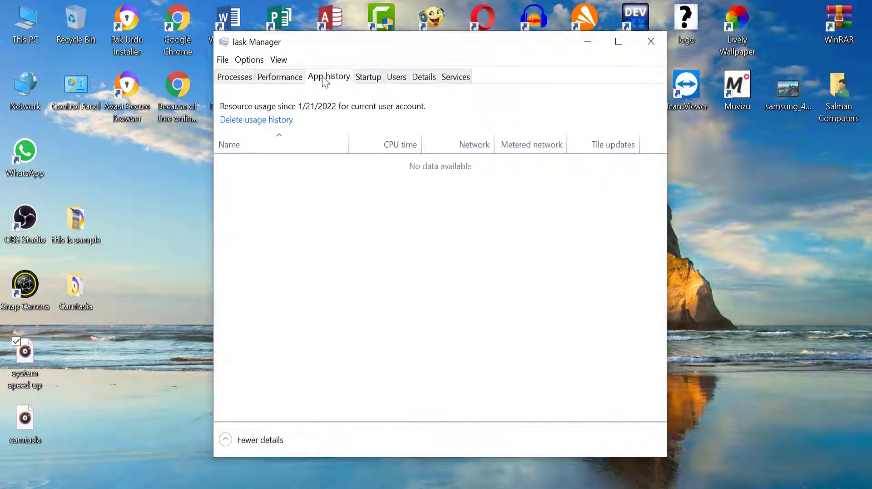
click(258, 124)
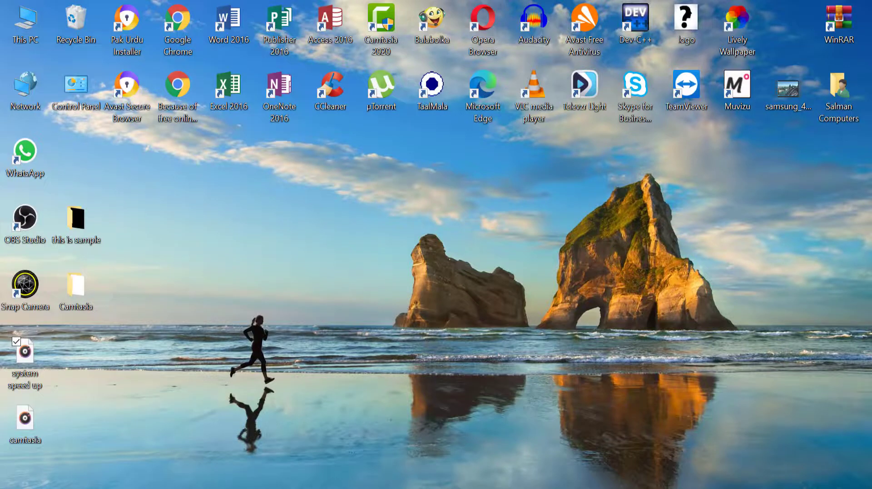
Step: Search 'bac', open Background apps, and scroll through the app toggles
key(super+s)
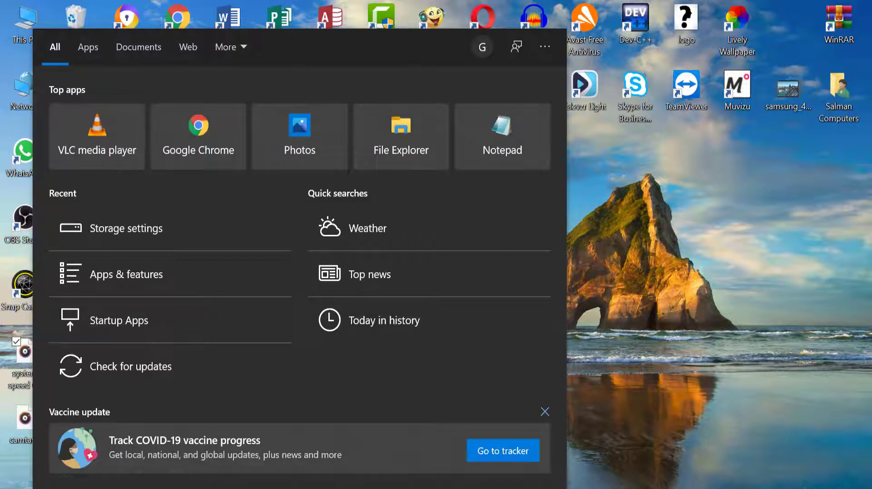
text(bac)
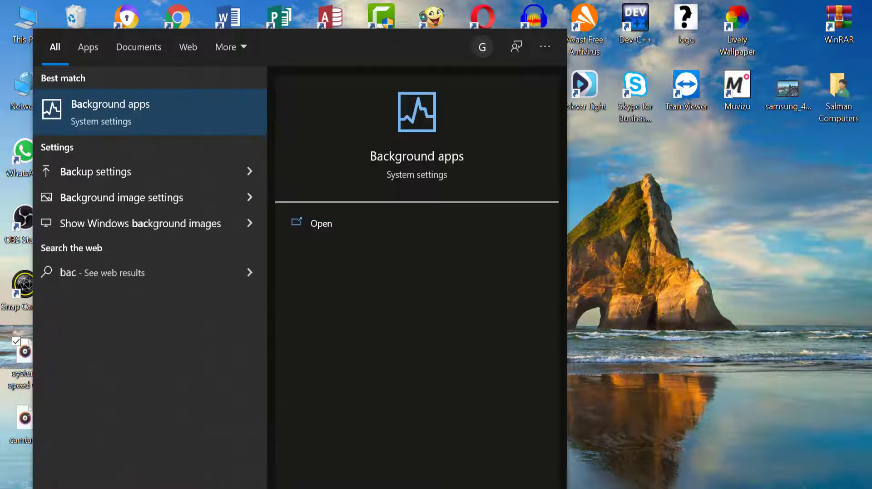
click(105, 111)
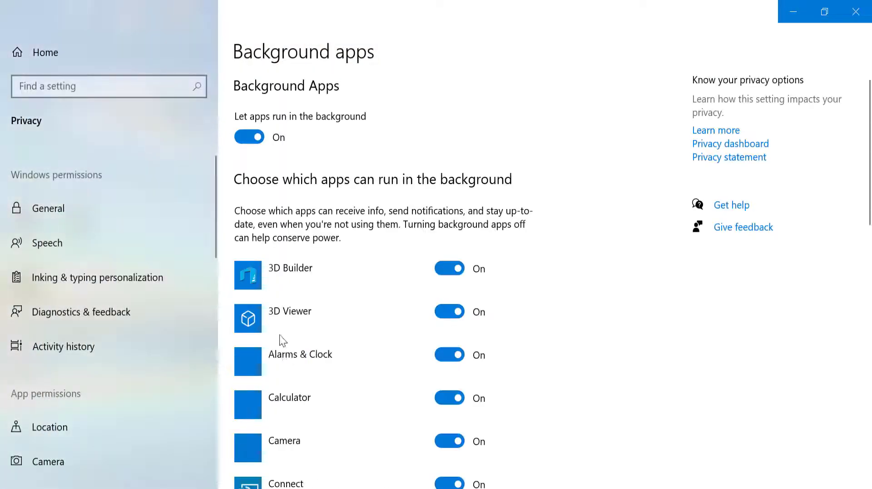
scroll(284, 367, down, 15)
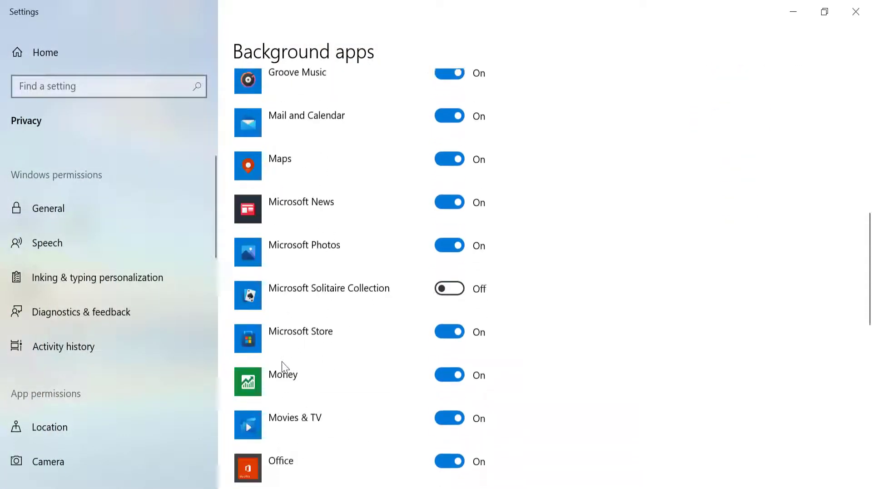
scroll(282, 363, down, 10)
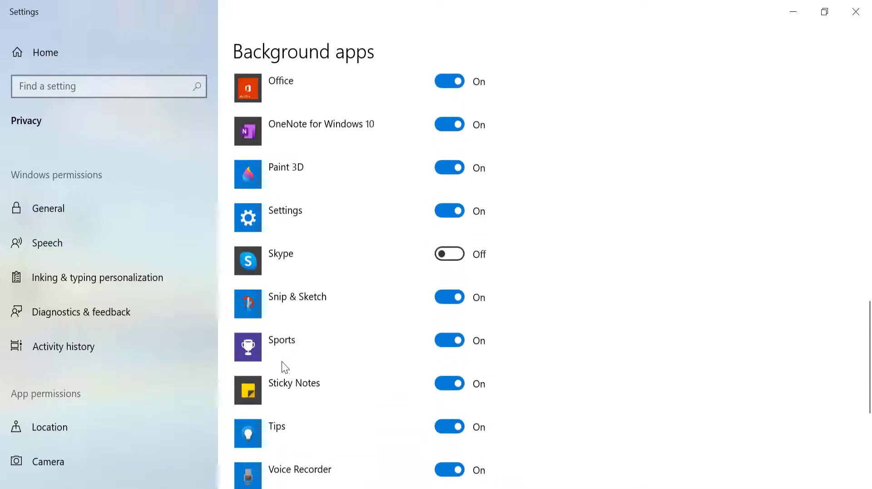
scroll(285, 367, down, 3)
scroll(285, 367, up, 7)
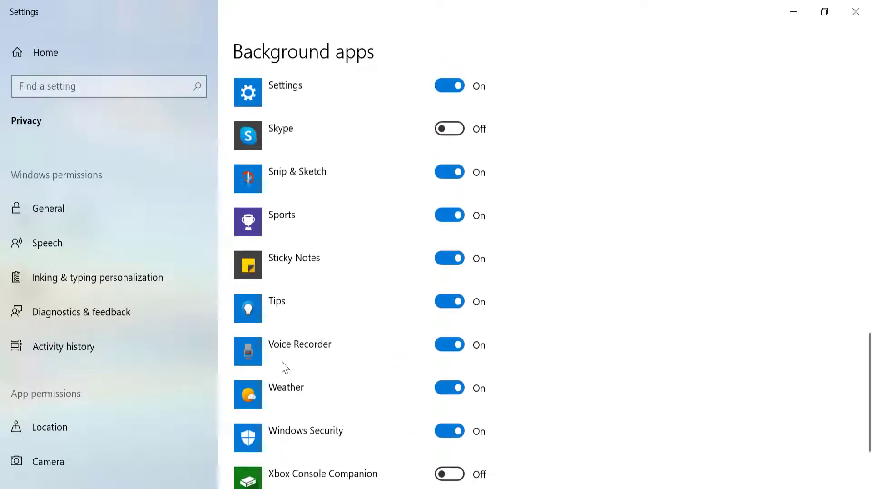
scroll(282, 366, up, 4)
scroll(282, 365, down, 10)
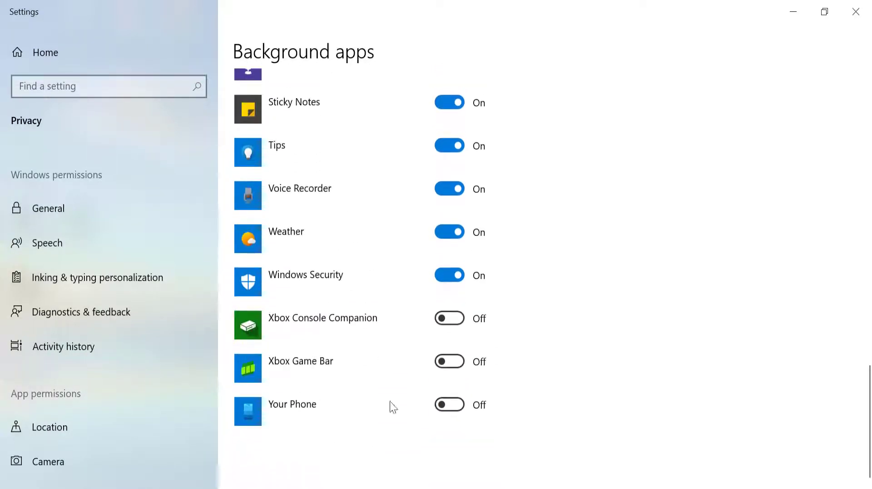
Step: Allow Your Phone to run in the background and review the remaining toggles
click(445, 407)
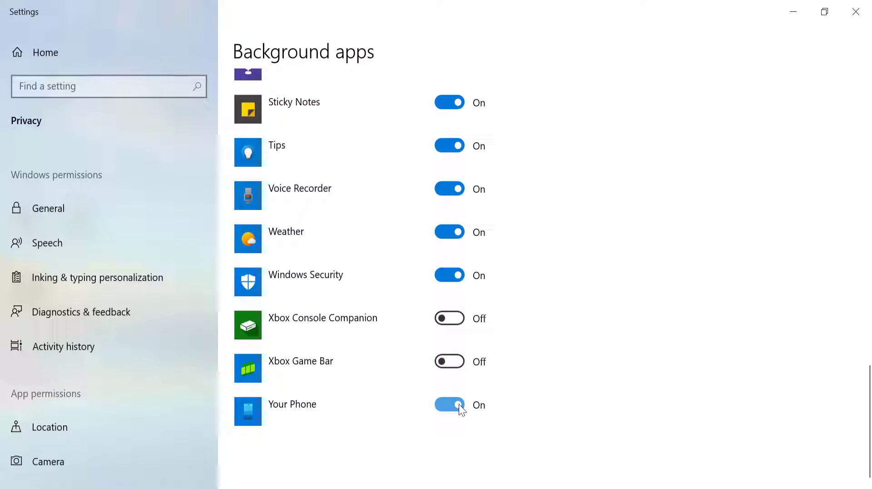
scroll(458, 404, up, 8)
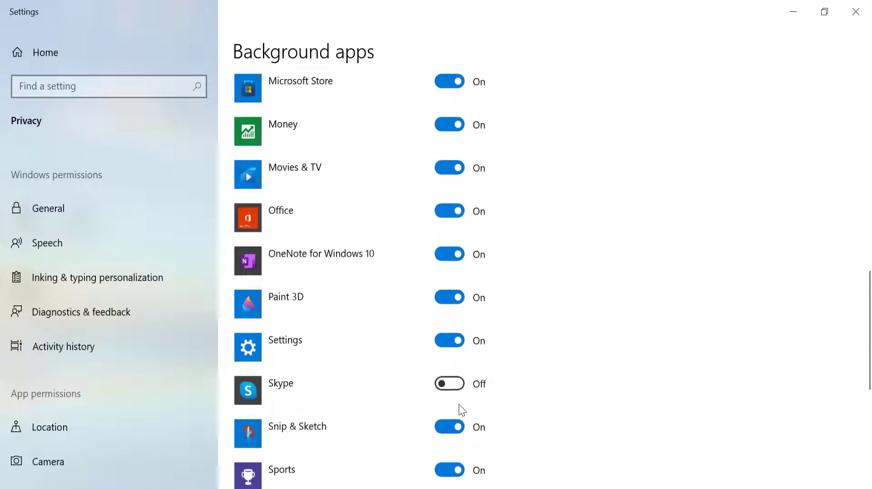
scroll(462, 408, up, 9)
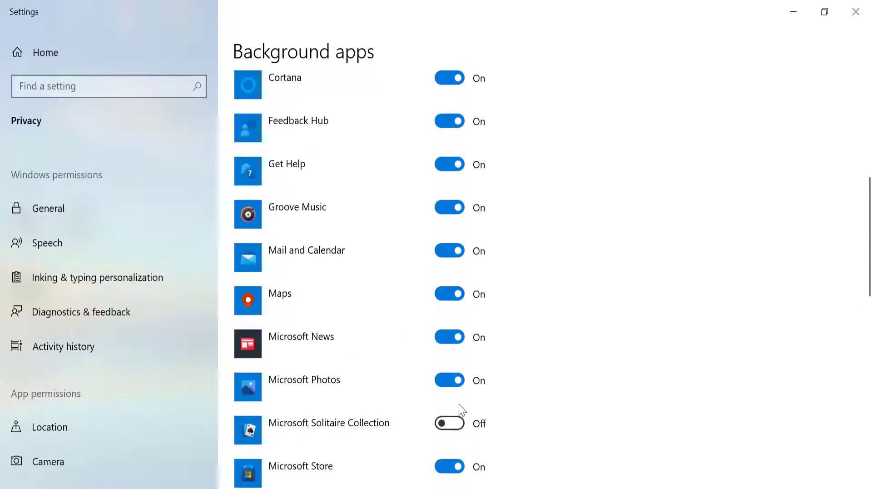
scroll(459, 405, up, 9)
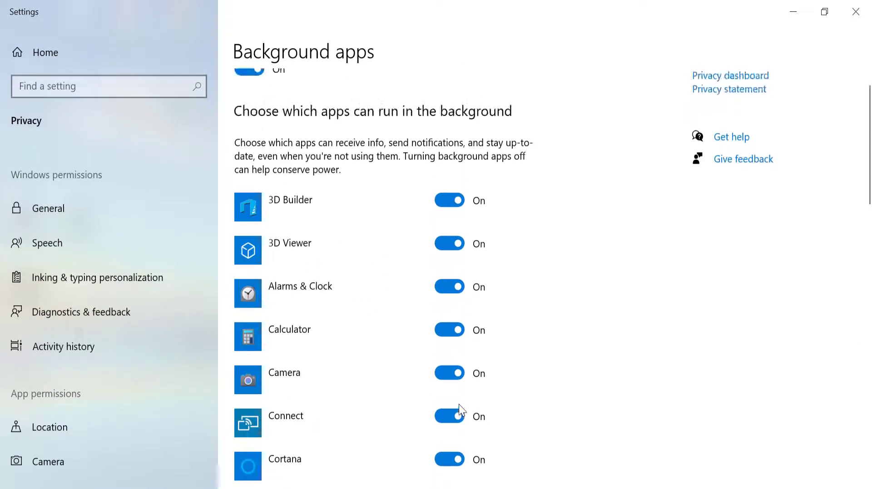
scroll(458, 404, up, 3)
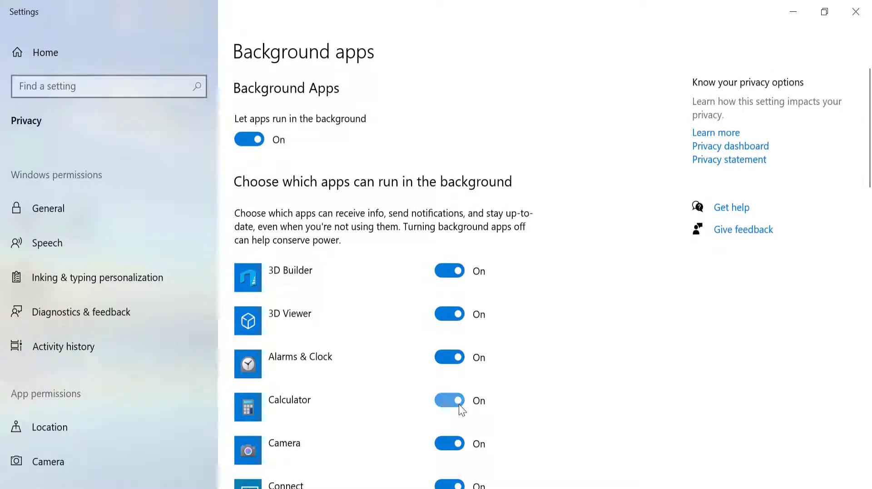
scroll(458, 404, down, 2)
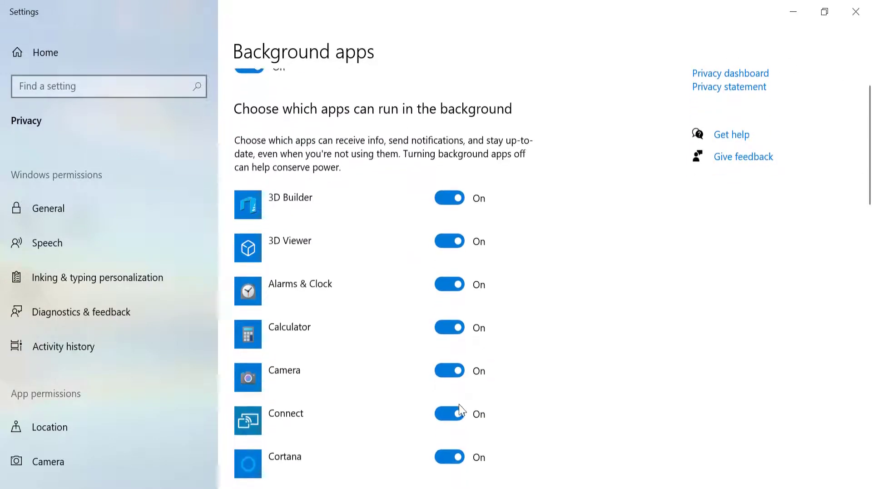
scroll(459, 408, up, 2)
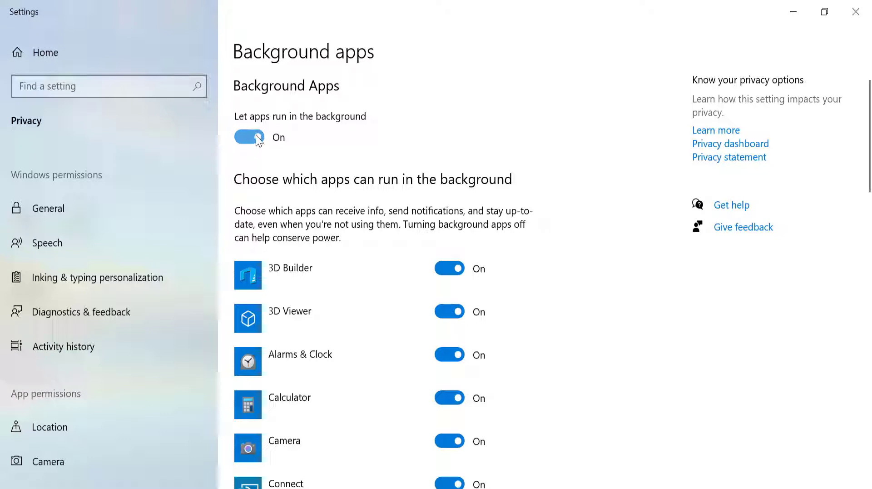
scroll(421, 315, down, 8)
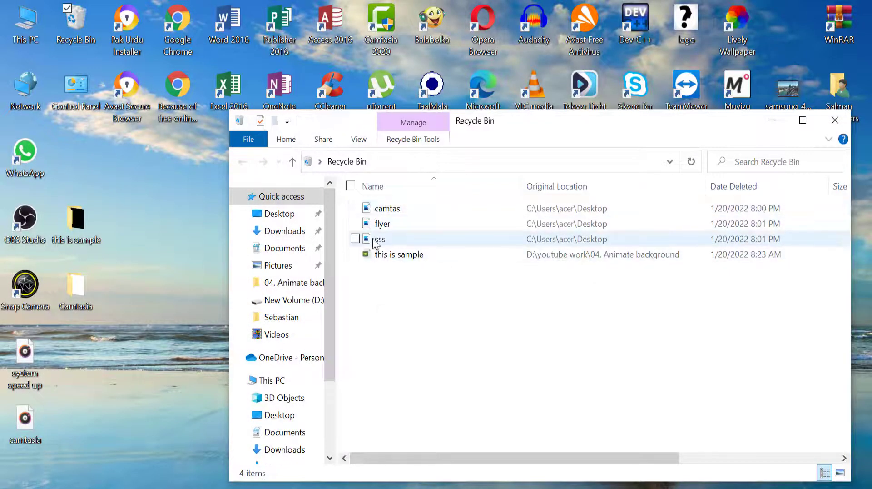
Step: Close the Recycle Bin window and empty the Recycle Bin from its desktop icon
click(834, 120)
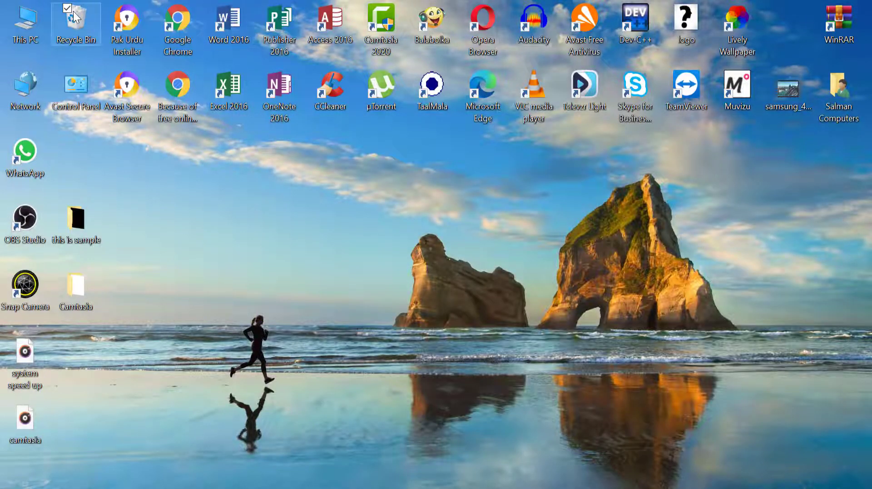
right_click(75, 13)
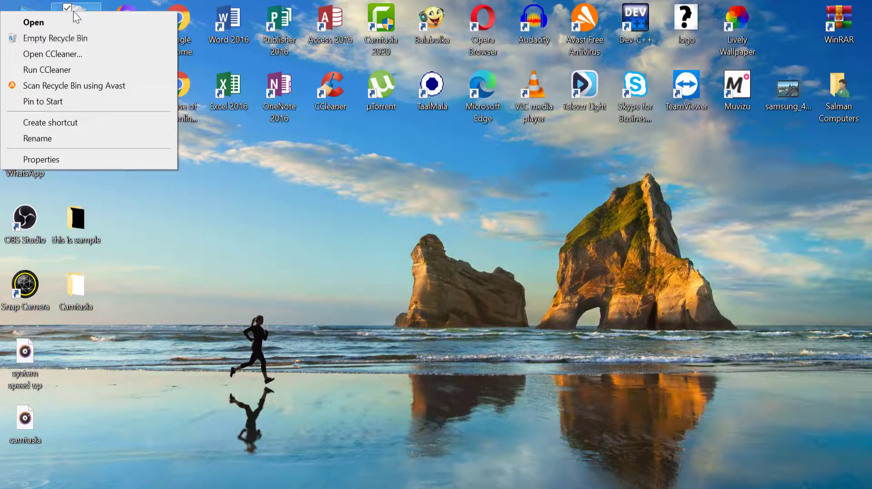
click(69, 43)
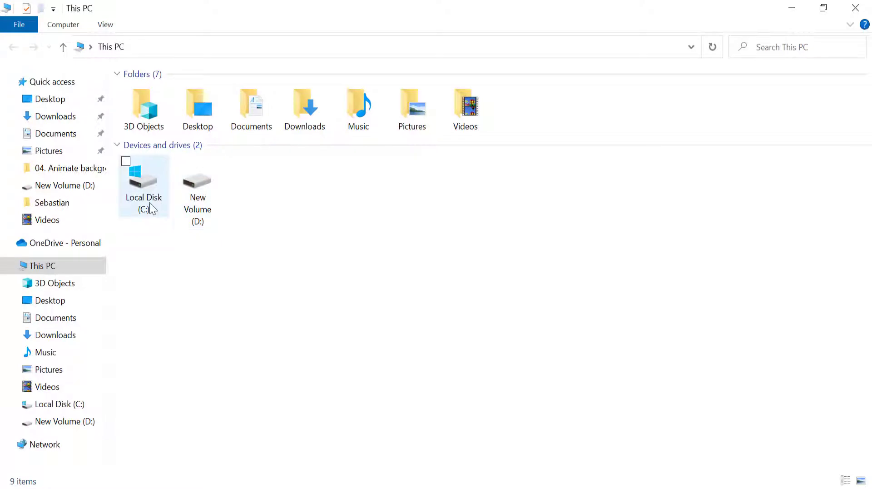
Step: Run Disk Cleanup from Local Disk (C:) Properties and delete the checked temporary files
mouse_move(138, 184)
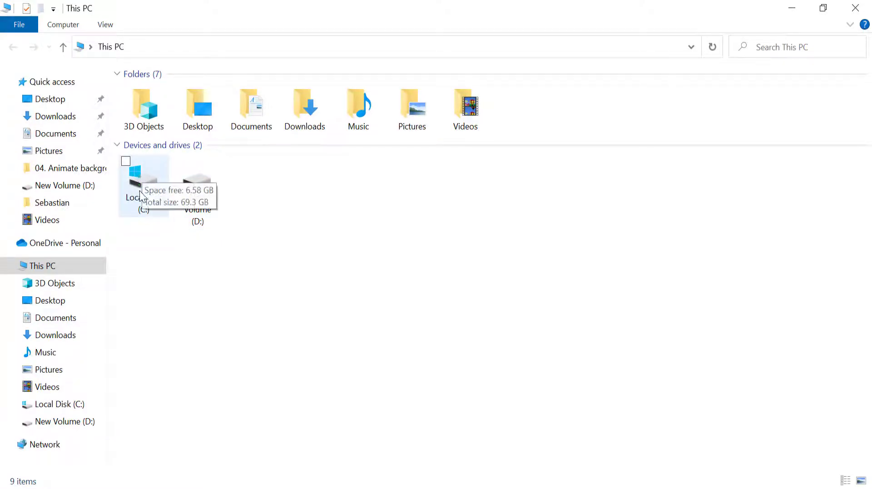
right_click(140, 192)
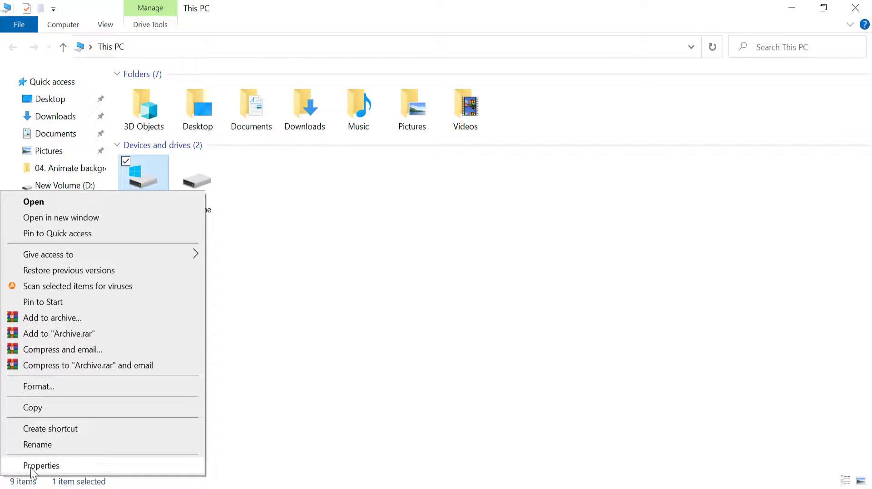
click(61, 470)
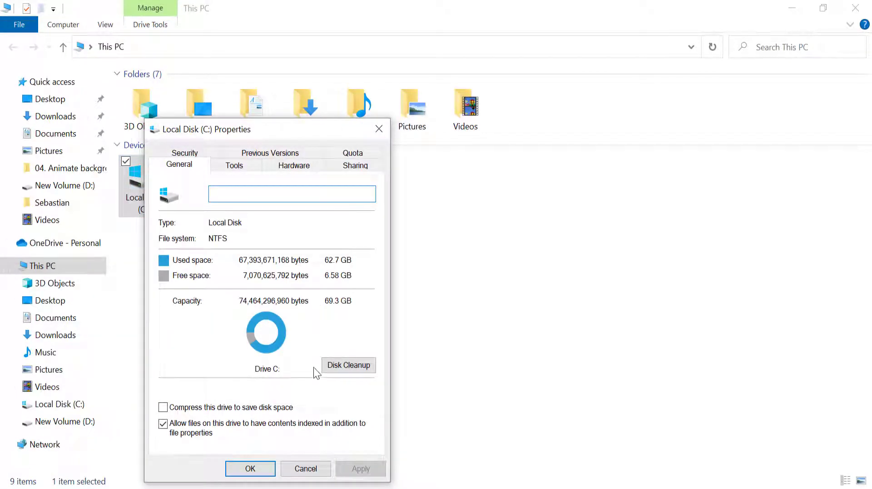
click(354, 371)
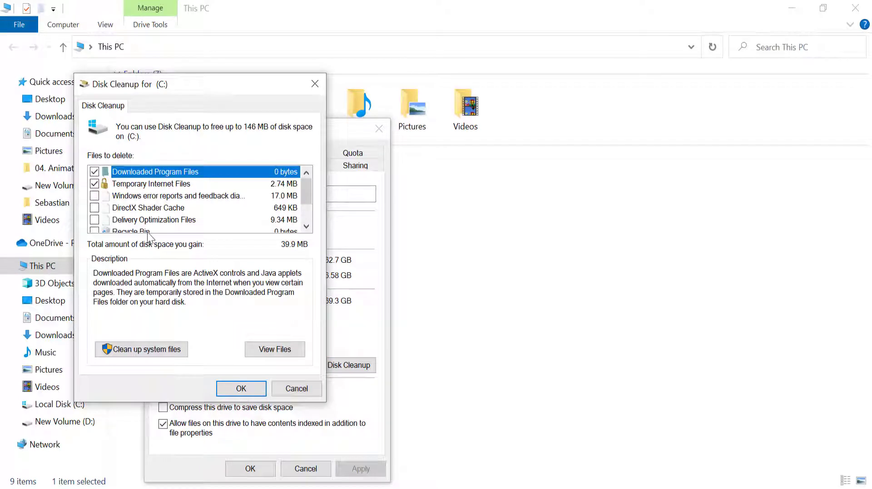
click(241, 388)
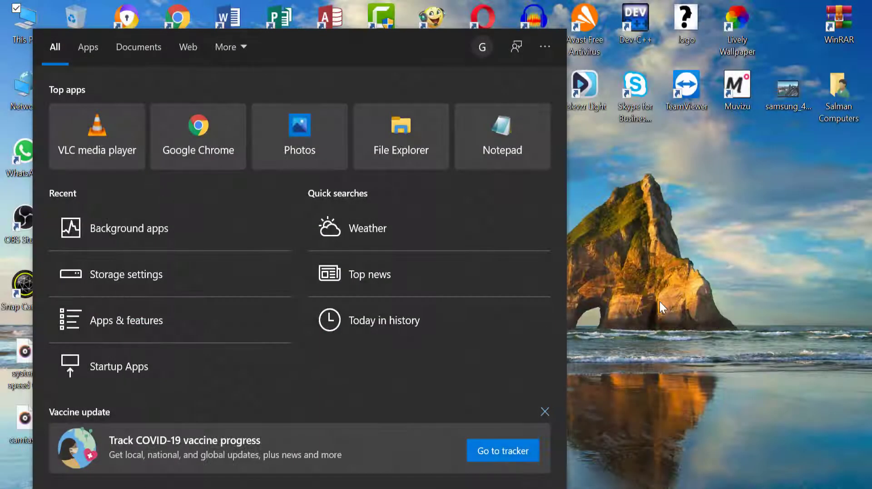
Step: Search for 'rese' and open the Reset this PC recovery settings
click(661, 306)
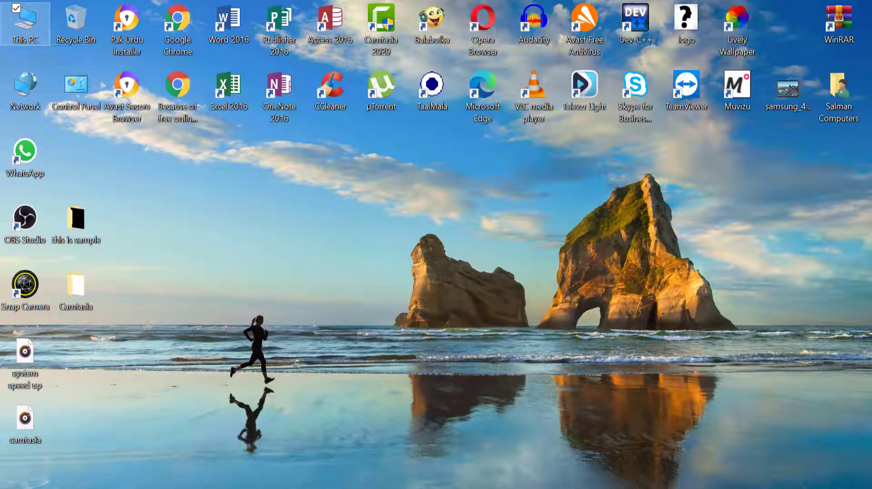
key(super+s)
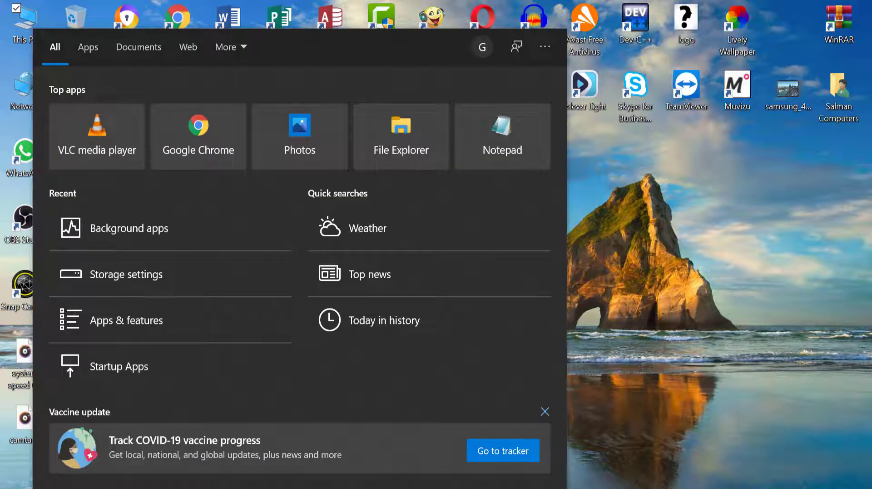
text(rese)
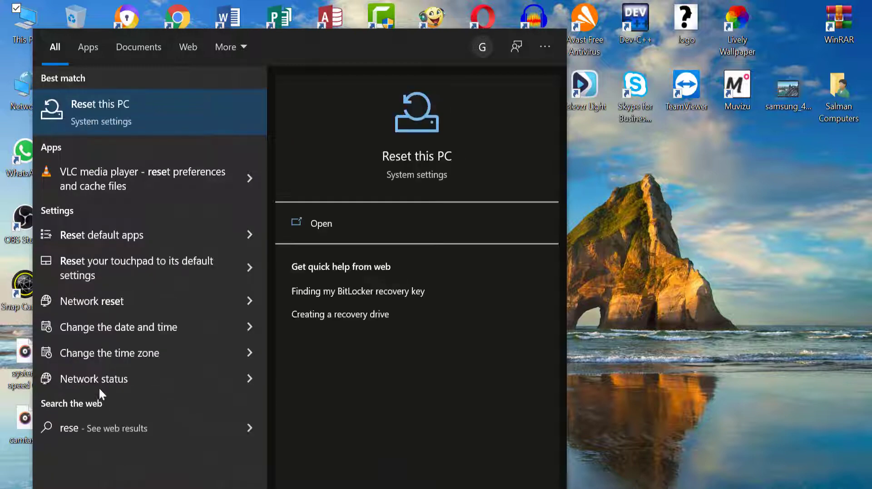
click(118, 102)
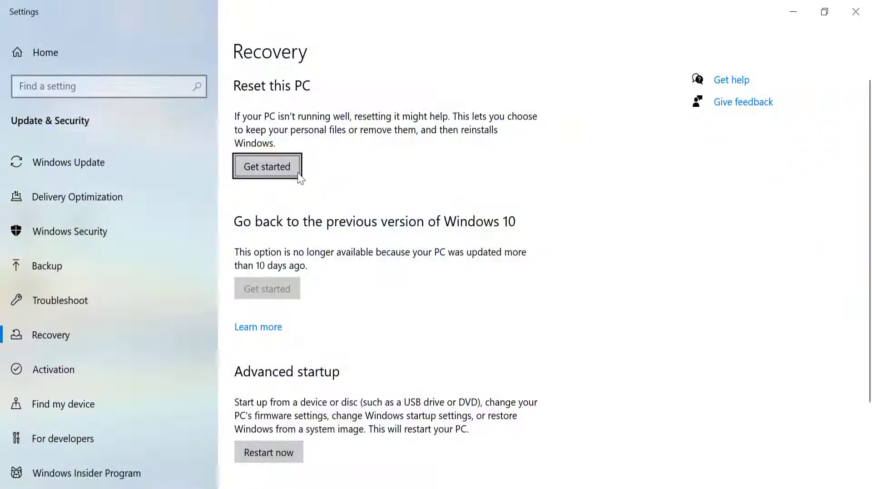
Step: Look over the Recovery page options, then close Settings back to the desktop
scroll(347, 358, down, 2)
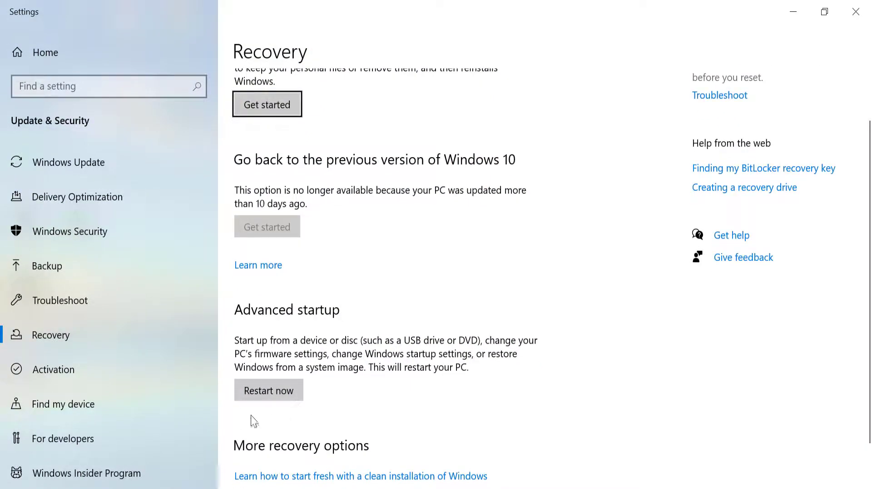
scroll(289, 401, down, 1)
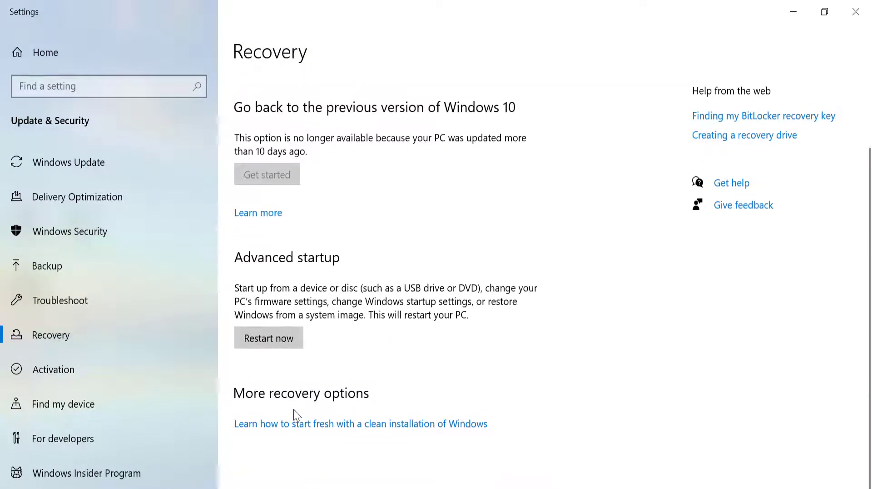
scroll(301, 375, up, 2)
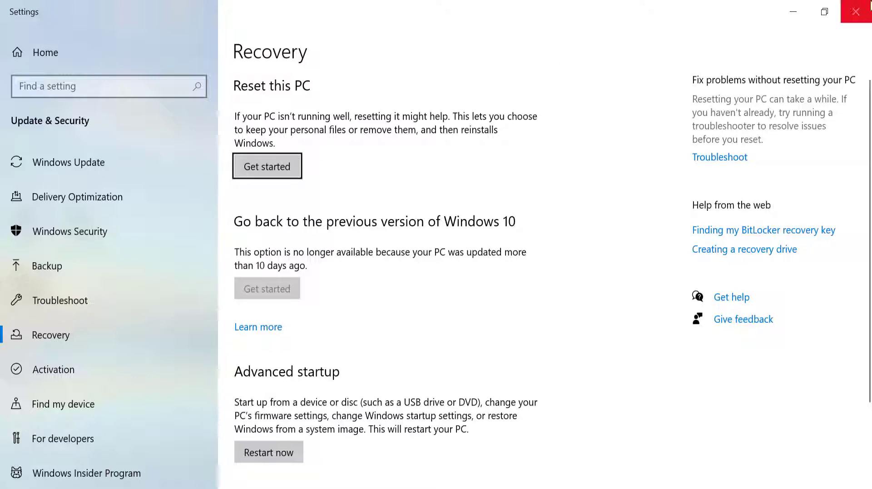
click(855, 11)
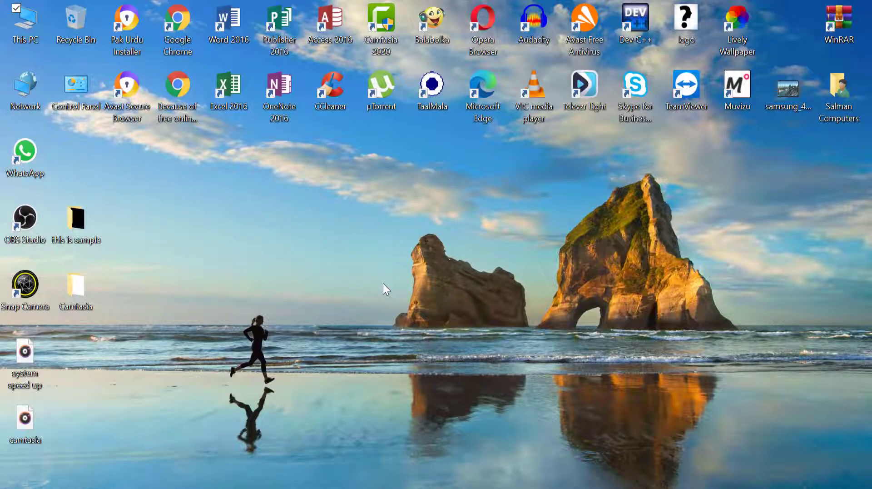